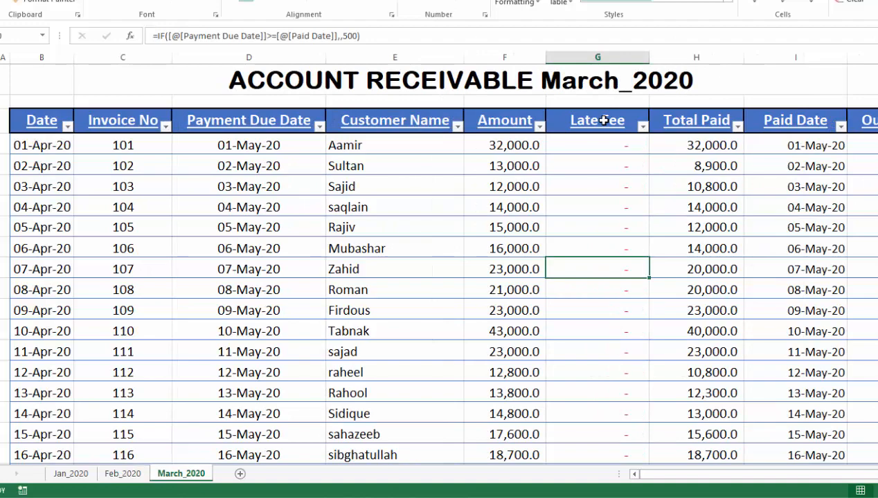
- Check the Jan_2020, Feb_2020 and March_2020 sheet names and their rename option, leaving the names as they are
{"action": "key", "text": "ctrl+Page_Up"}
{"action": "key", "text": "ctrl+Page_Up"}
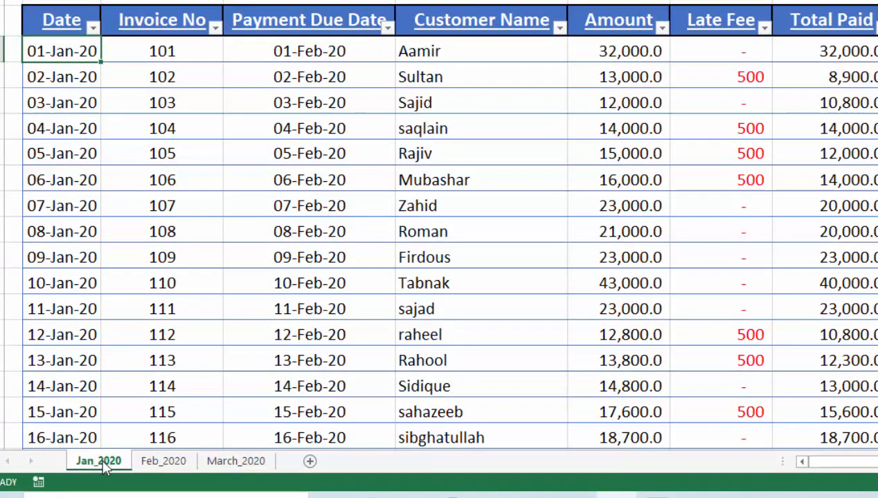
{"action": "right_click", "coordinate": [103, 464]}
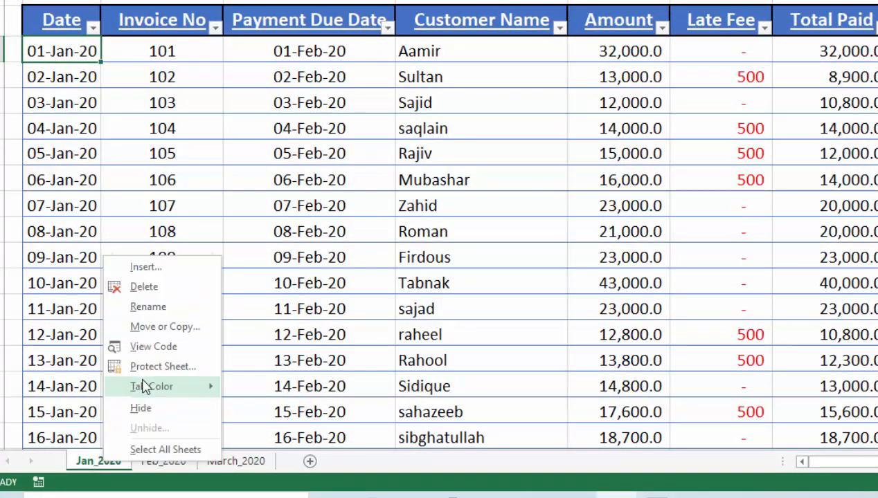
{"action": "mouse_move", "coordinate": [145, 385]}
{"action": "left_click", "coordinate": [148, 307]}
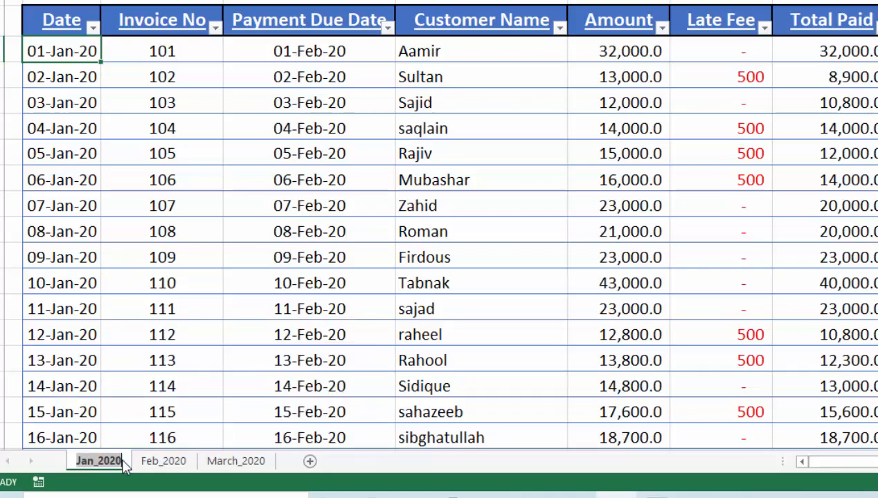
{"action": "left_click", "coordinate": [154, 464]}
{"action": "left_click", "coordinate": [155, 463]}
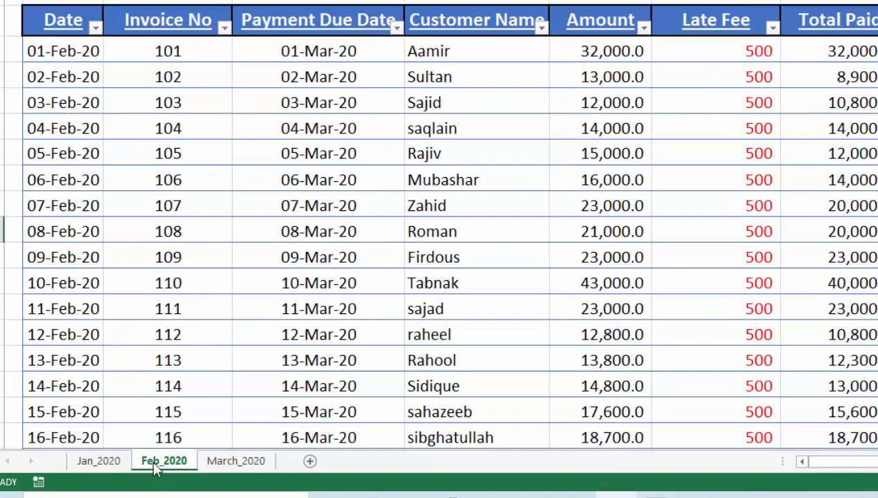
{"action": "right_click", "coordinate": [155, 469]}
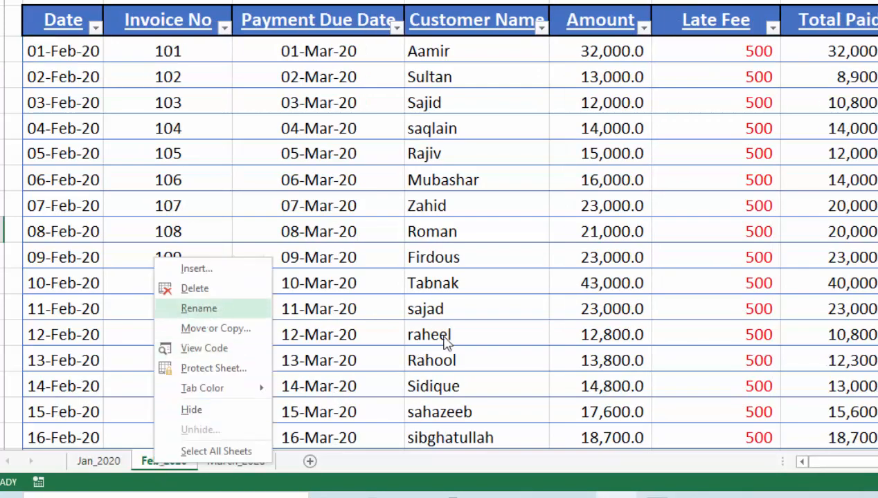
{"action": "key", "text": "Escape"}
{"action": "right_click", "coordinate": [229, 459]}
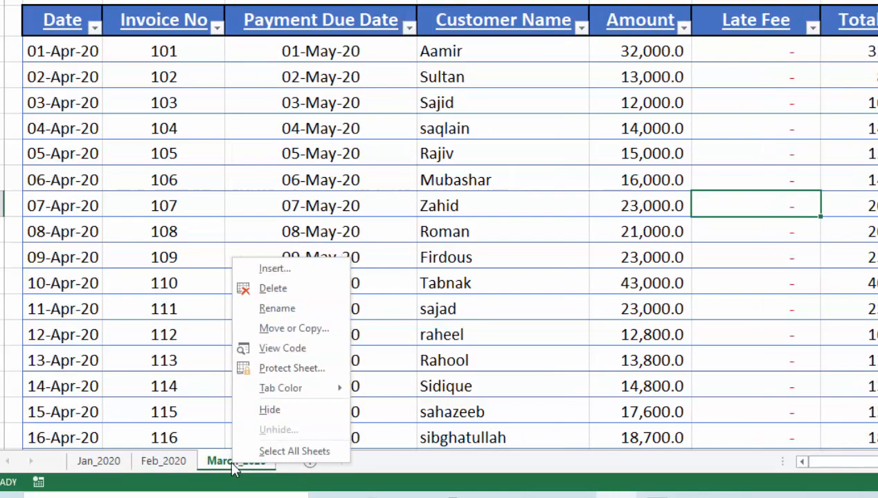
{"action": "left_click", "coordinate": [295, 308]}
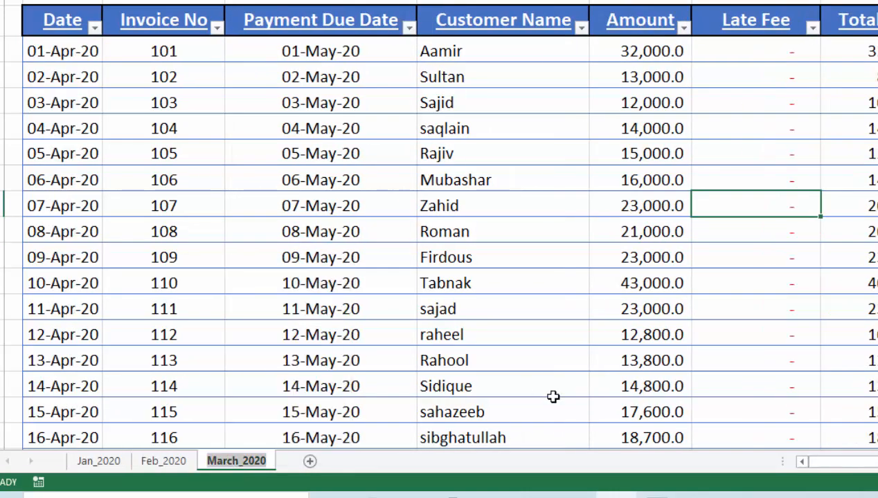
{"action": "left_click", "coordinate": [554, 397]}
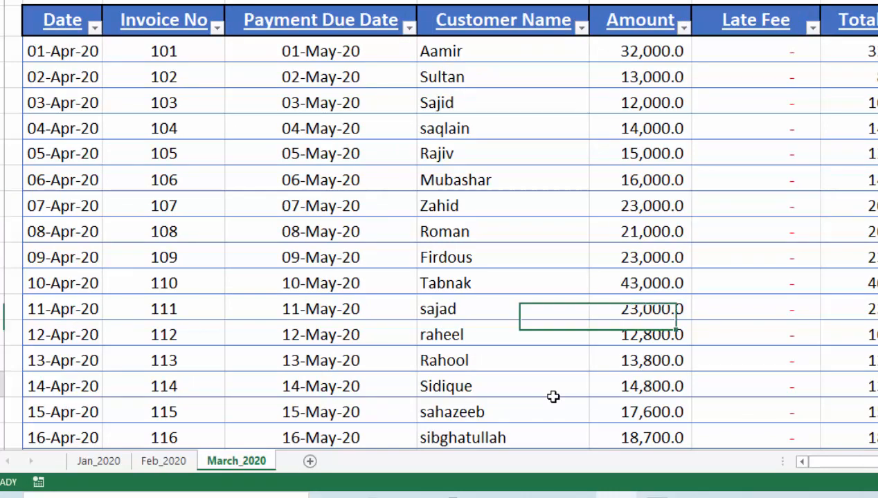
- Select the receivables table on the Jan_2020 sheet and apply the blue medium table style with banded rows
{"action": "left_click", "coordinate": [92, 462]}
{"action": "left_click_drag", "start_coordinate": [55, 24], "coordinate": [865, 450]}
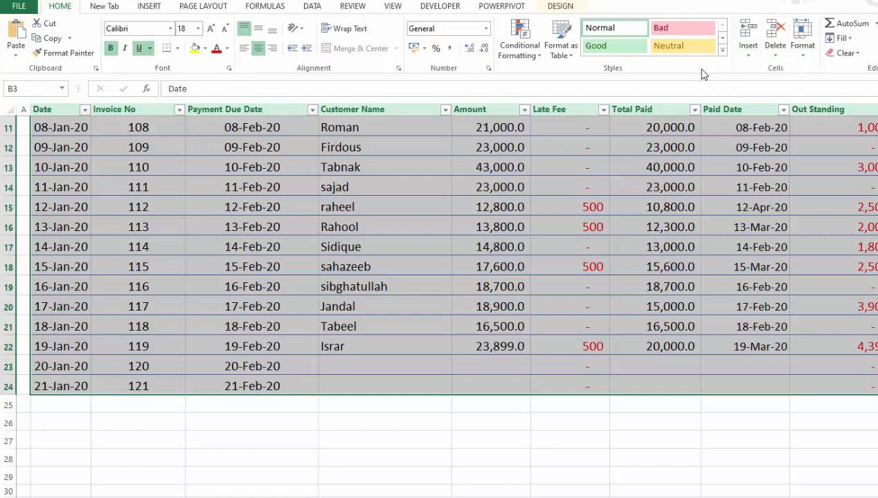
{"action": "left_click", "coordinate": [571, 58]}
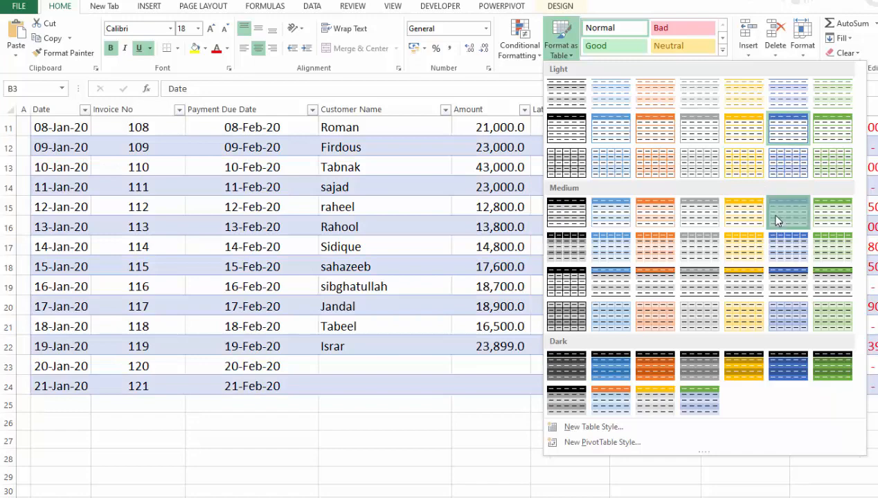
{"action": "left_click", "coordinate": [776, 222]}
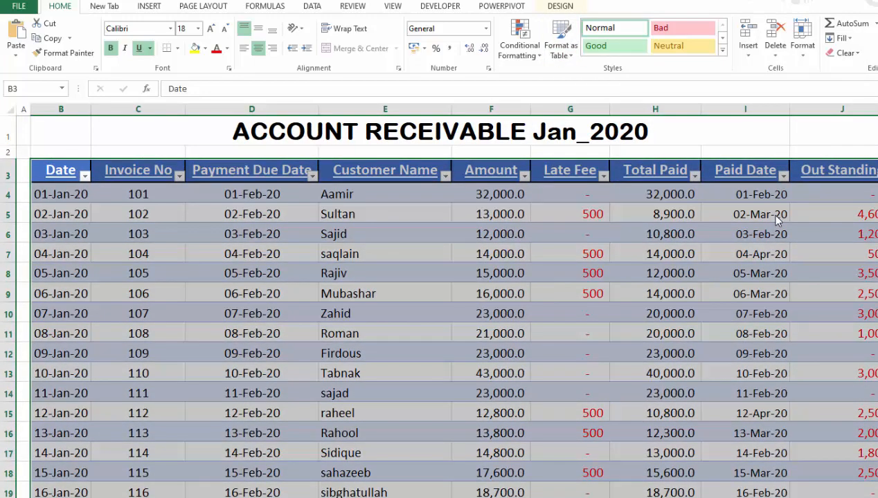
- Select the receivables table on the Feb_2020 sheet and apply Table Style Medium 15
{"action": "key", "text": "ctrl+Page_Down"}
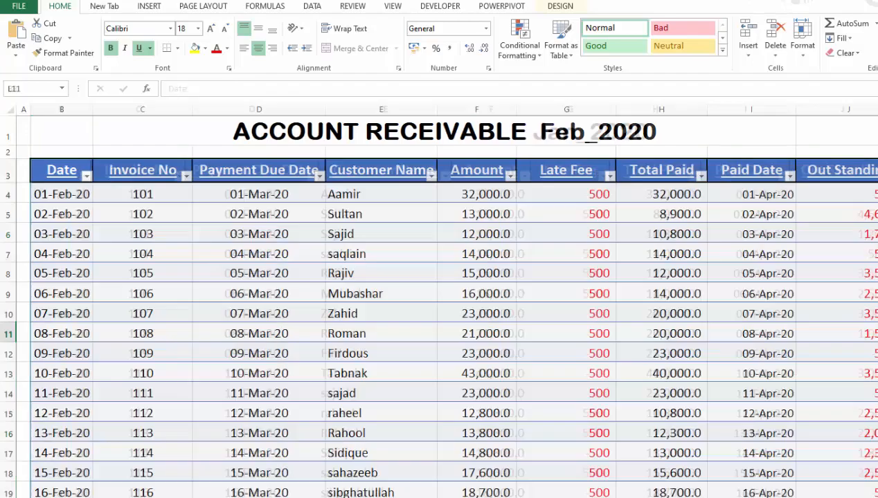
{"action": "left_click", "coordinate": [45, 181]}
{"action": "key", "text": "ctrl+shift+End"}
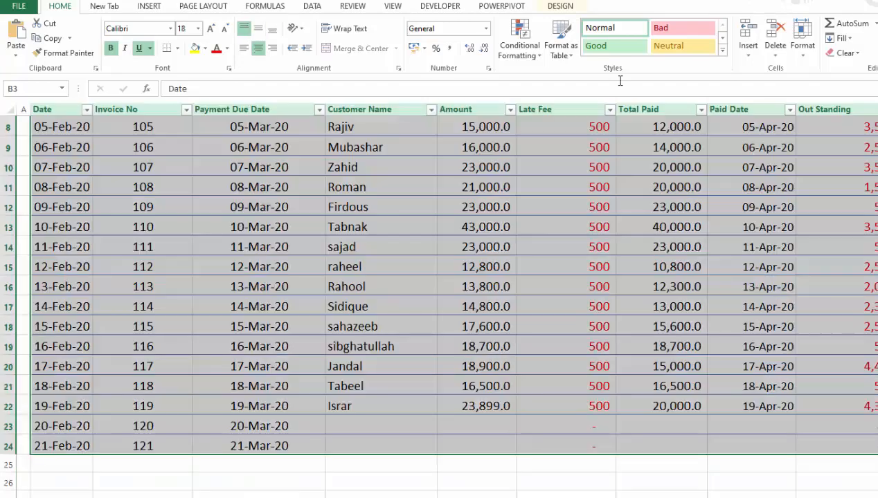
{"action": "left_click", "coordinate": [569, 58]}
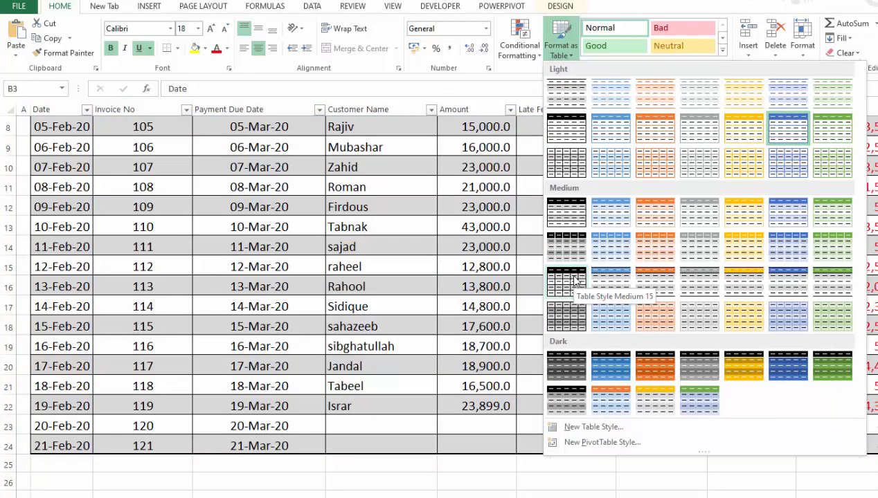
{"action": "left_click", "coordinate": [574, 279]}
{"action": "scroll", "coordinate": [574, 281], "scroll_direction": "up", "scroll_amount": 3}
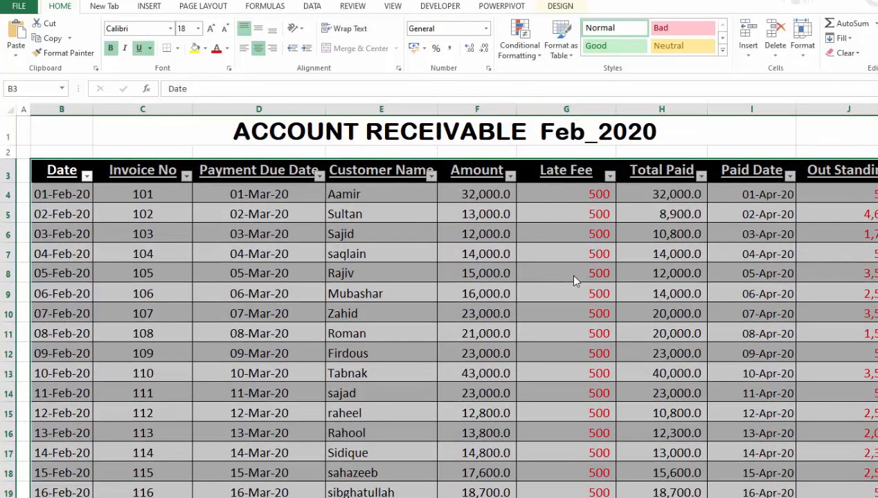
- Apply the green light table style with a solid header row to the receivables table on the March_2020 sheet
{"action": "key", "text": "ctrl+Page_Down"}
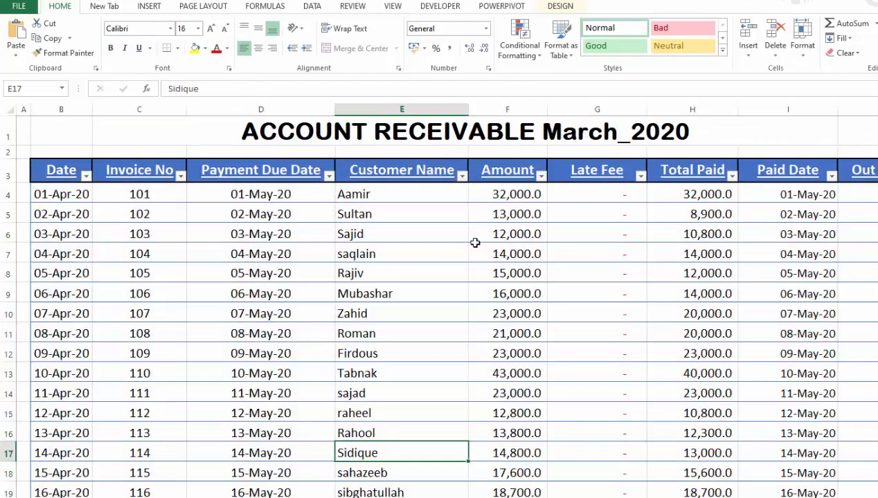
{"action": "left_click", "coordinate": [567, 55]}
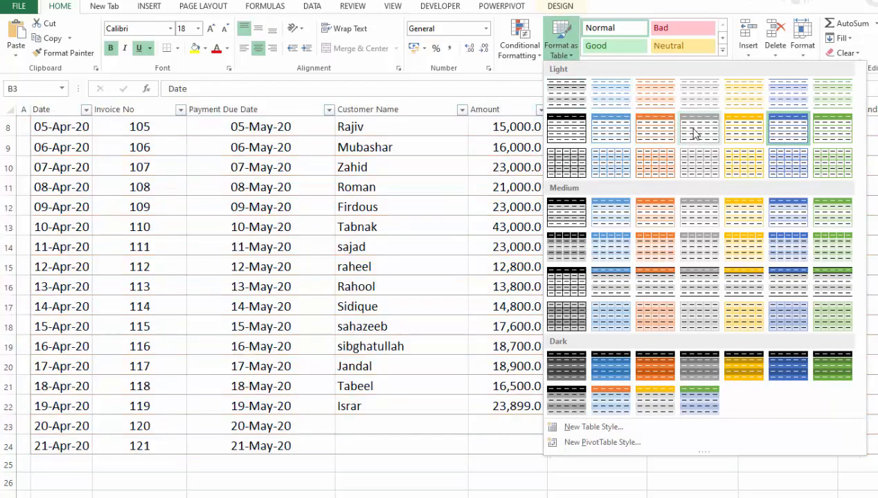
{"action": "left_click", "coordinate": [826, 135]}
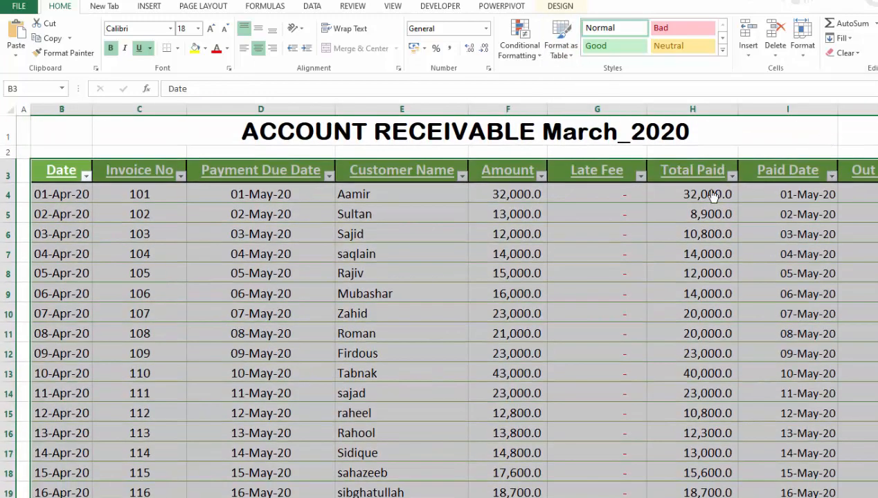
{"action": "left_click", "coordinate": [619, 226]}
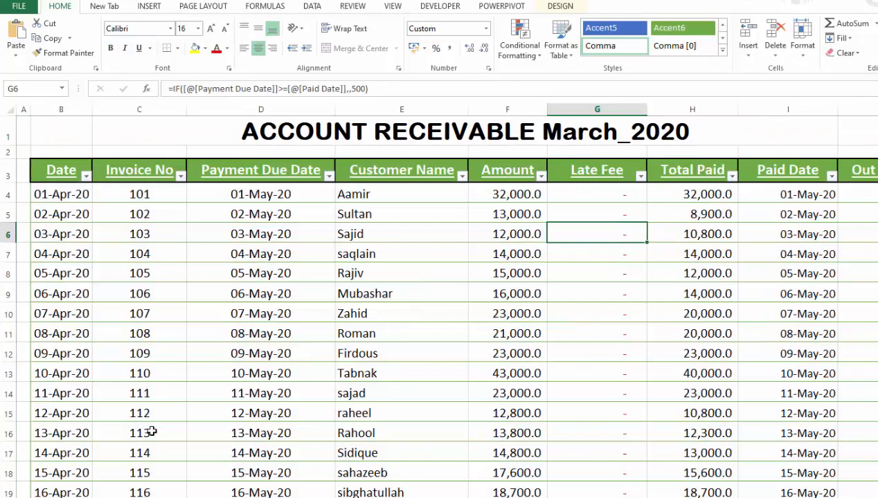
- Select all cells of the Jan_2020 sheet and define the name Jan_2020 for them
{"action": "left_click", "coordinate": [98, 497]}
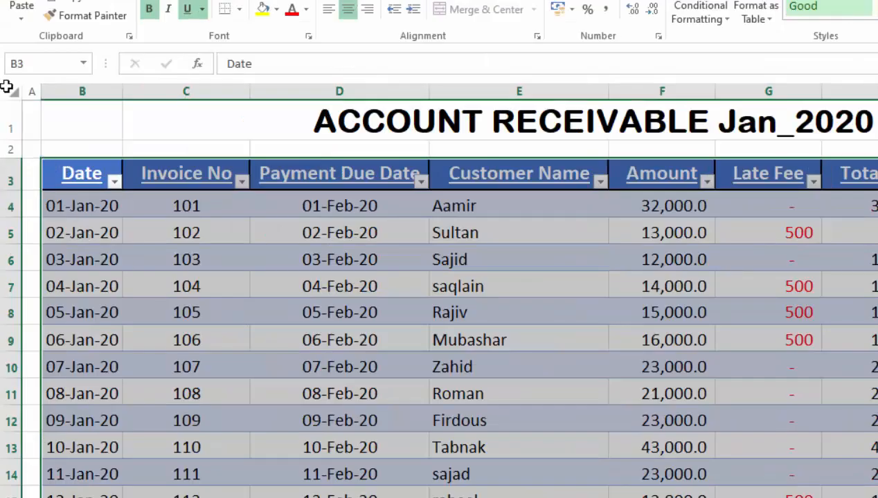
{"action": "left_click", "coordinate": [9, 91]}
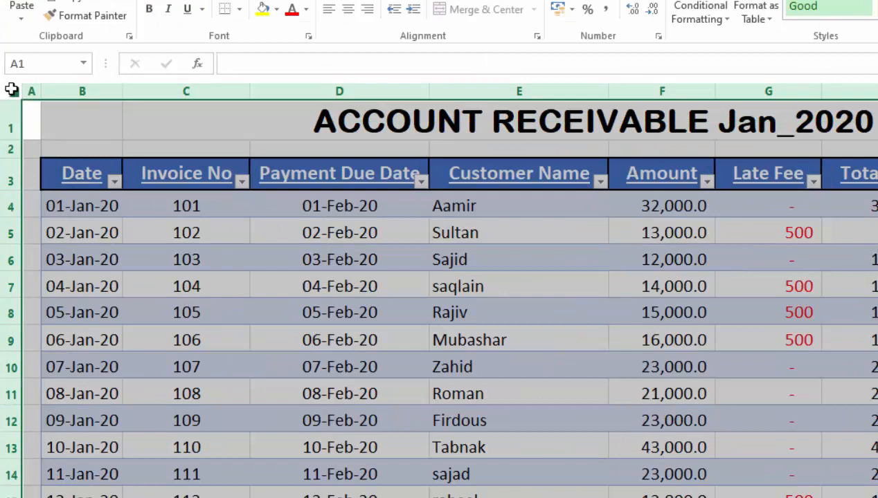
{"action": "left_click", "coordinate": [33, 67]}
{"action": "type", "text": "Jan_2020"}
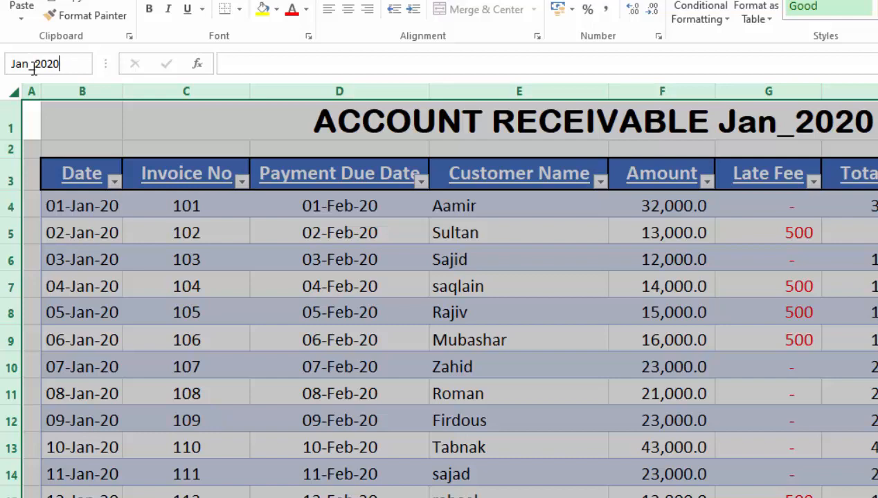
{"action": "key", "text": "Return"}
- Select all cells of the Feb_2020 sheet and define the name Feb_2020 for them
{"action": "key", "text": "ctrl+Page_Down"}
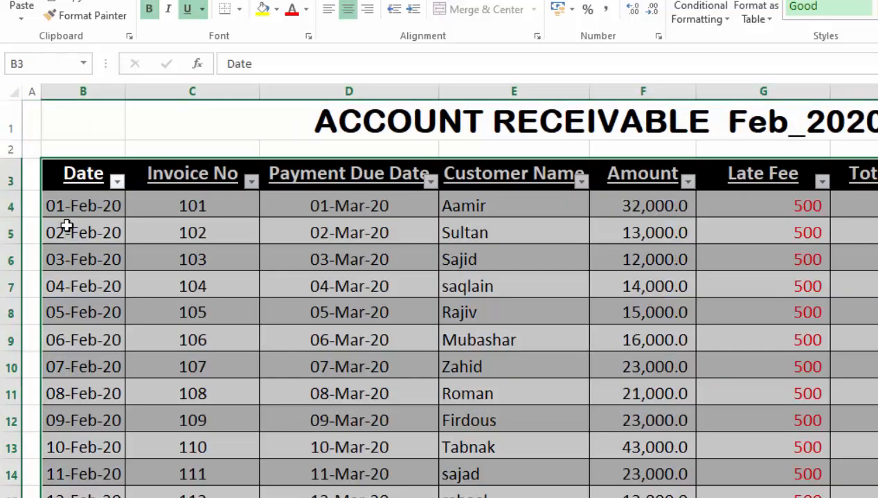
{"action": "left_click", "coordinate": [9, 91]}
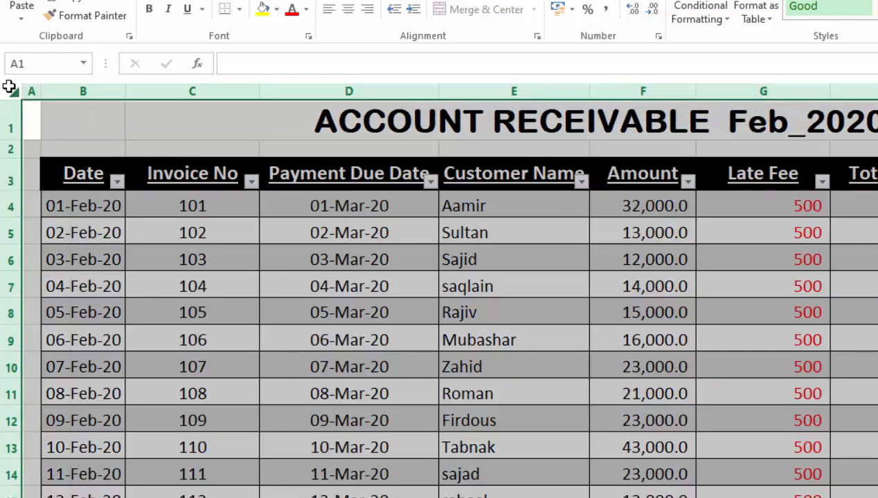
{"action": "left_click", "coordinate": [32, 62]}
{"action": "type", "text": "Feb_202"}
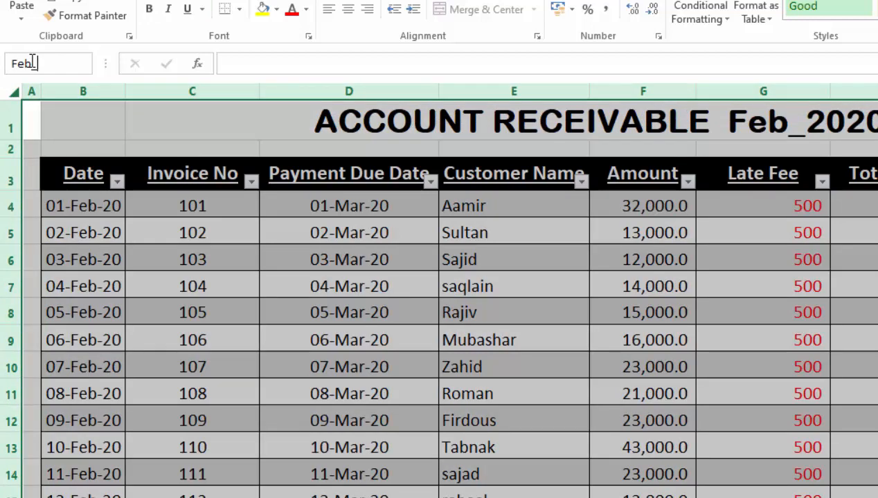
{"action": "type", "text": "0"}
{"action": "key", "text": "Return"}
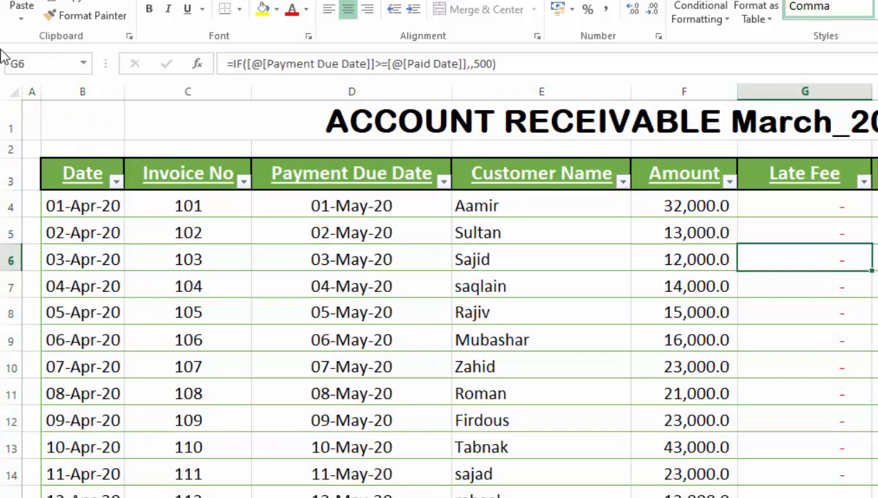
- Select all cells of the March_2020 sheet and define the name March_2020 for them
{"action": "left_click", "coordinate": [18, 99]}
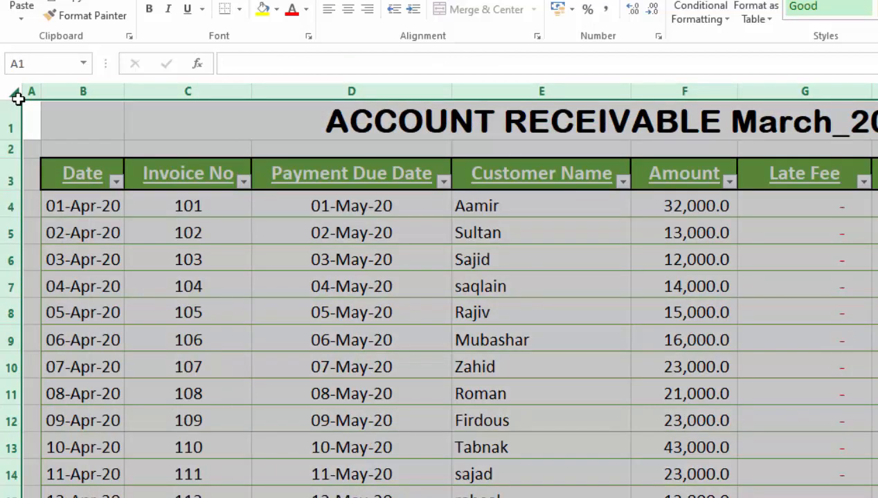
{"action": "left_click", "coordinate": [29, 65]}
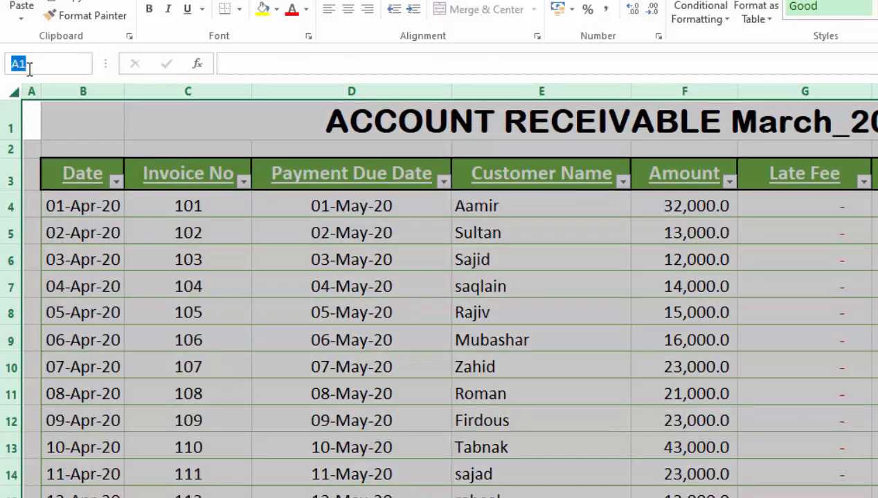
{"action": "type", "text": "March_2020"}
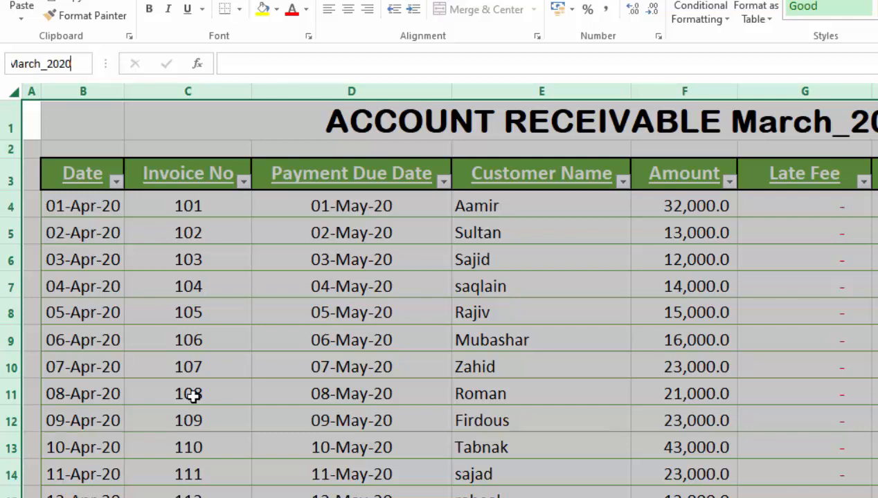
{"action": "key", "text": "Return"}
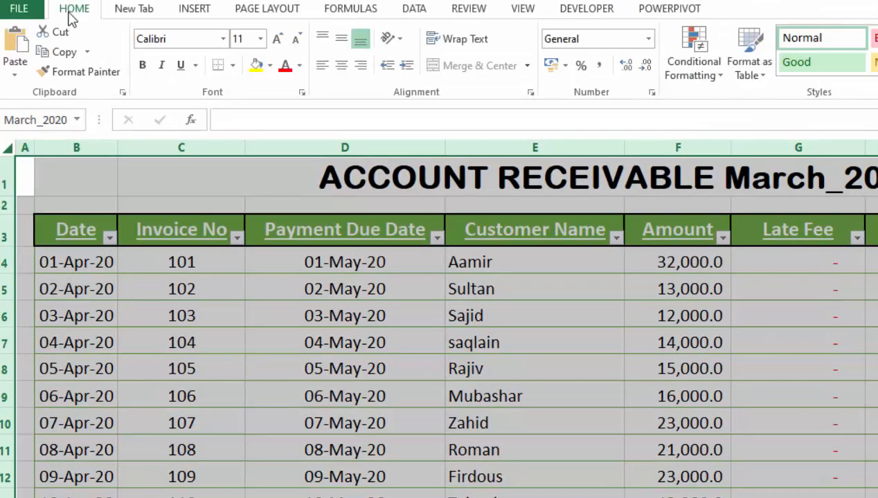
- Review the references of the Jan_2020 and March_2020 names in the Name Manager, and return to the March_2020 table
{"action": "left_click", "coordinate": [351, 8]}
{"action": "left_click", "coordinate": [477, 80]}
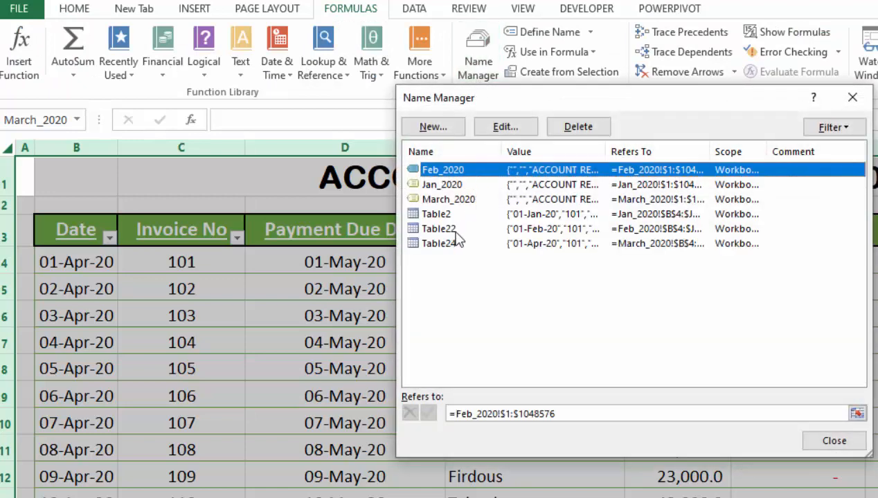
{"action": "left_click", "coordinate": [451, 183]}
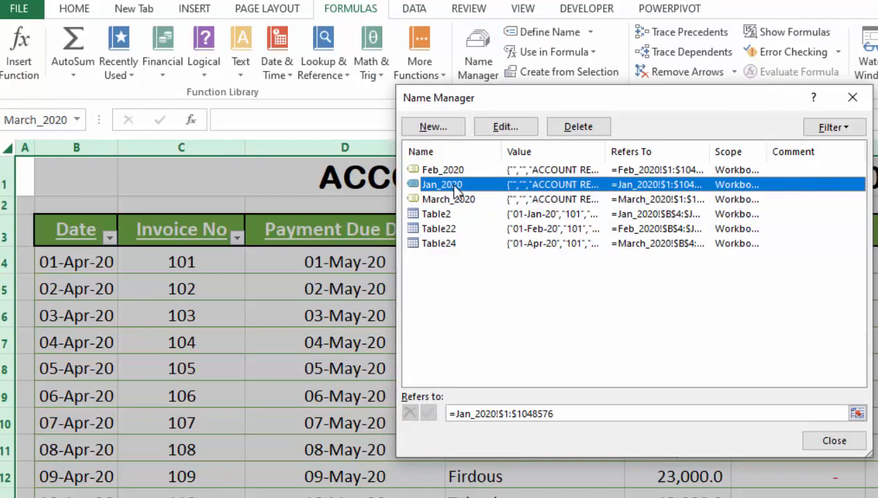
{"action": "left_click", "coordinate": [470, 207]}
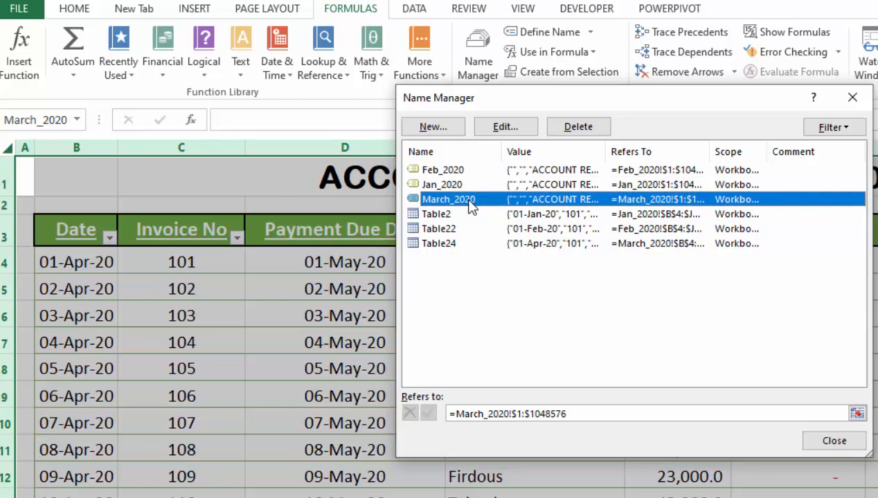
{"action": "left_click", "coordinate": [833, 443]}
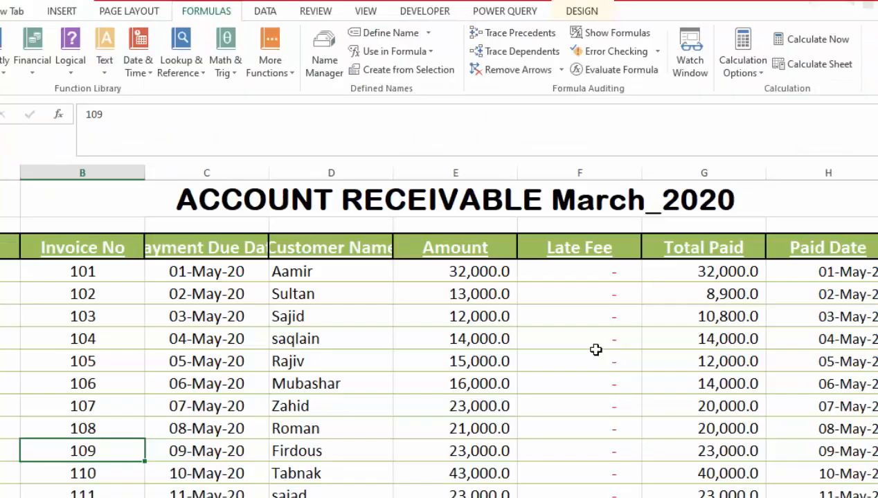
{"action": "left_click", "coordinate": [596, 352]}
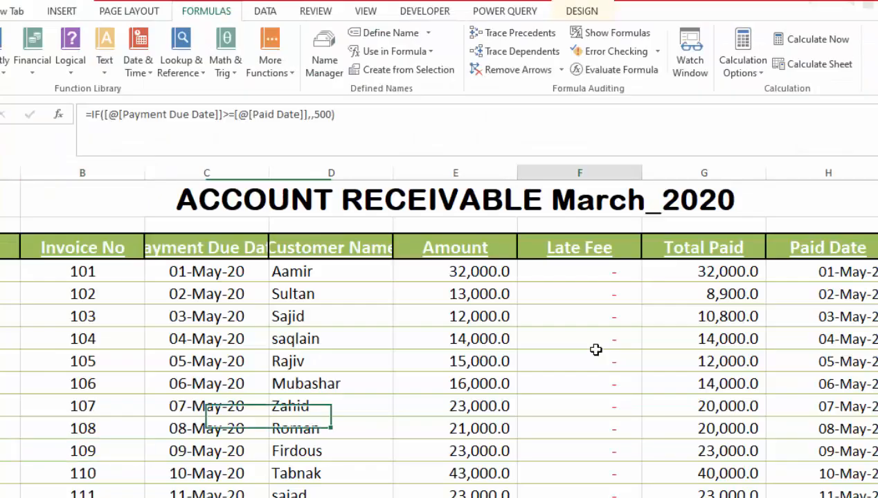
- Create a blank Power Query query from the workbook with the monthly receivable sheets
{"action": "left_click", "coordinate": [416, 372]}
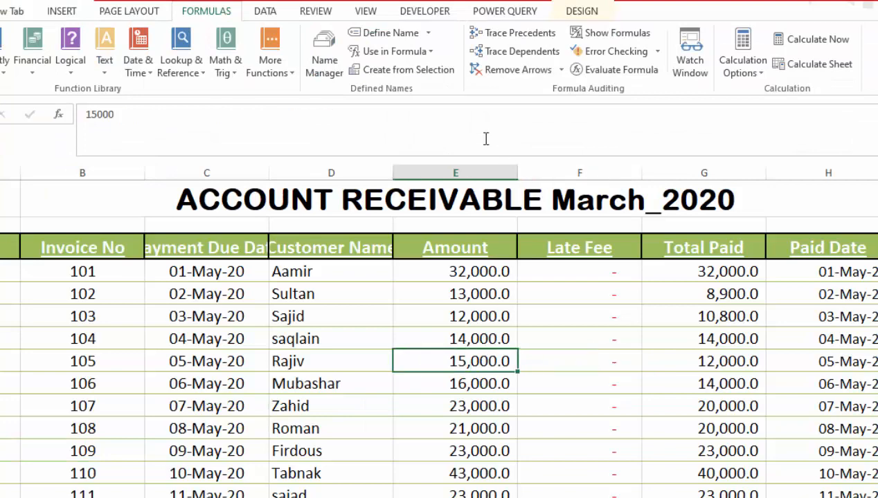
{"action": "left_click", "coordinate": [500, 13]}
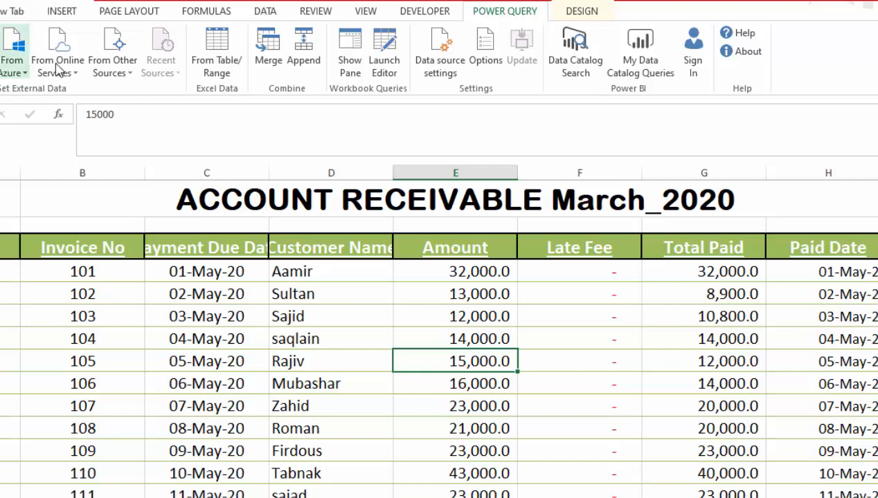
{"action": "left_click", "coordinate": [111, 75]}
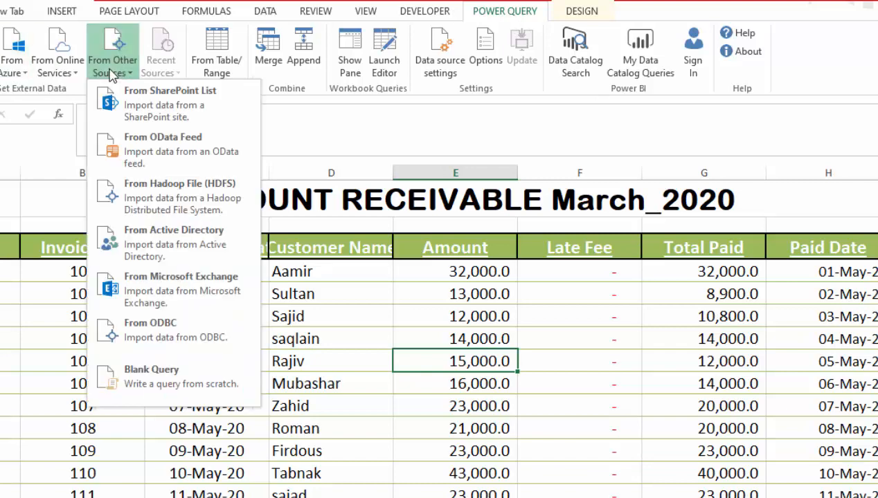
{"action": "left_click", "coordinate": [171, 375]}
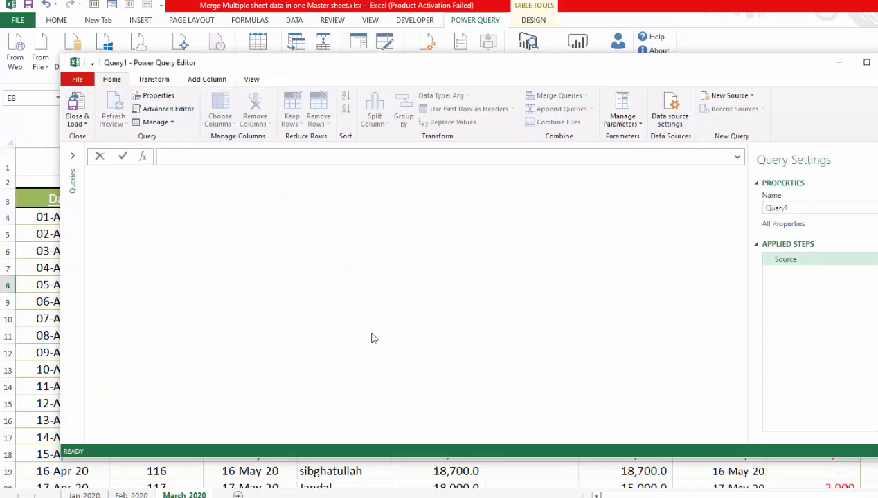
- Enter the formula =Excel.CurrentWorkbook() as the query's source to list the workbook's tables and named ranges
{"action": "type", "text": "Excel.C"}
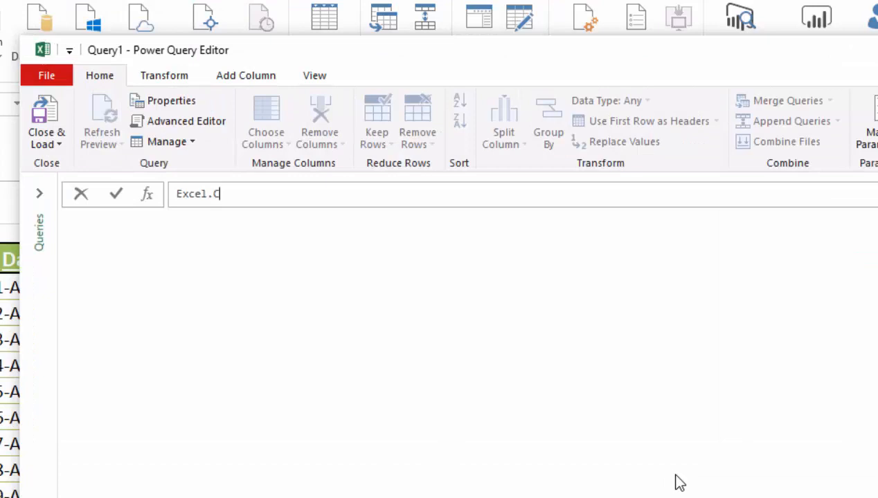
{"action": "type", "text": "urrentWork"}
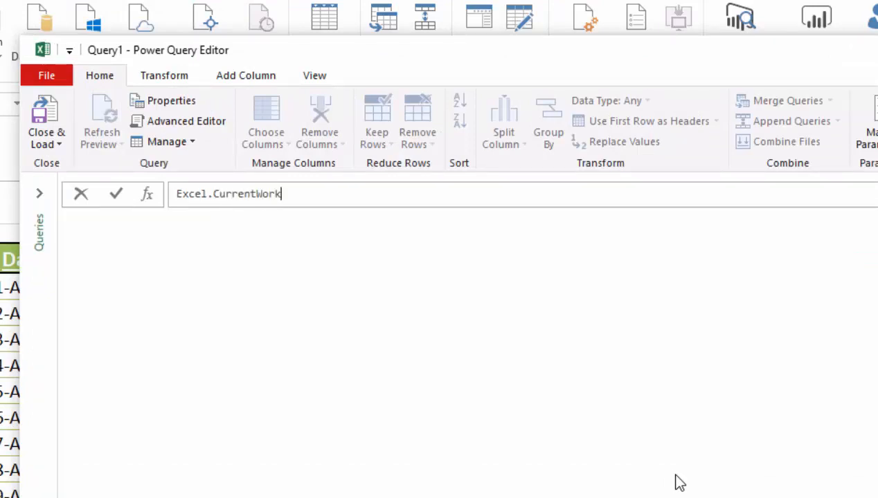
{"action": "type", "text": "book"}
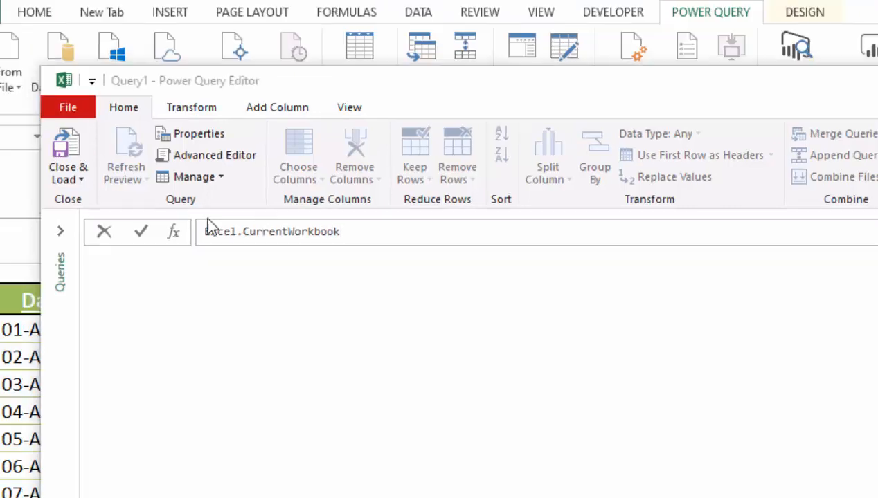
{"action": "left_click", "coordinate": [204, 229]}
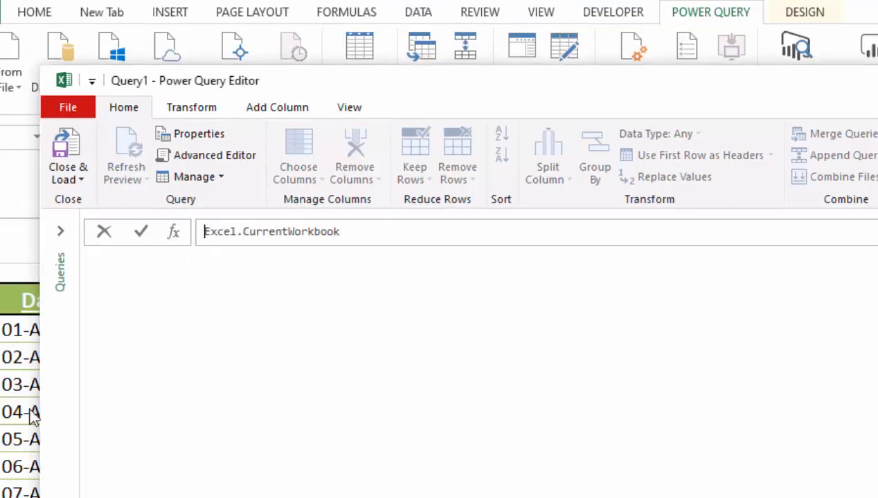
{"action": "type", "text": "="}
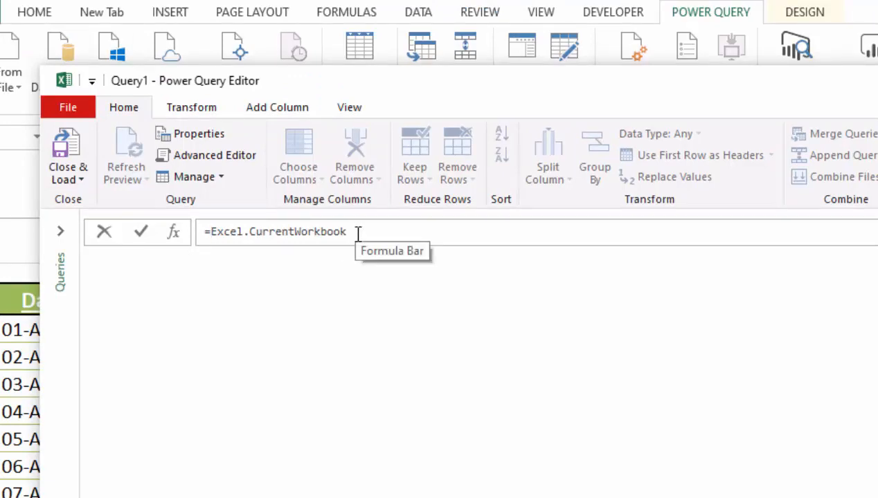
{"action": "type", "text": "()"}
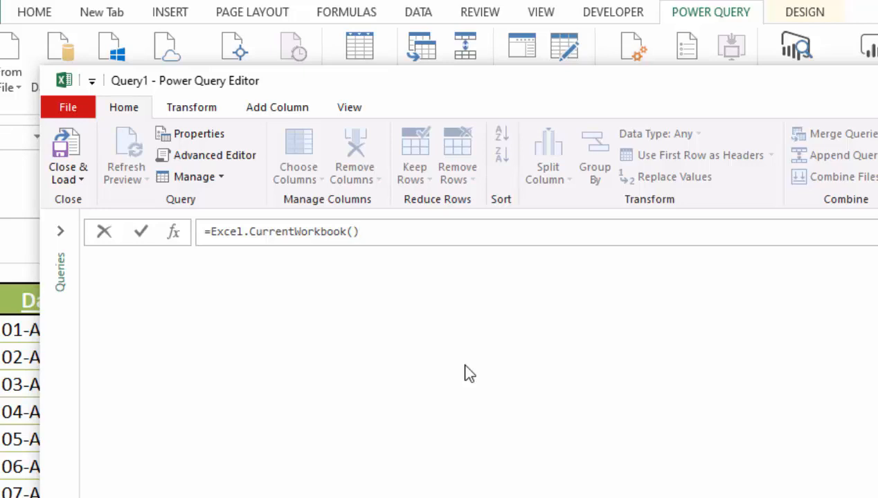
{"action": "key", "text": "Return"}
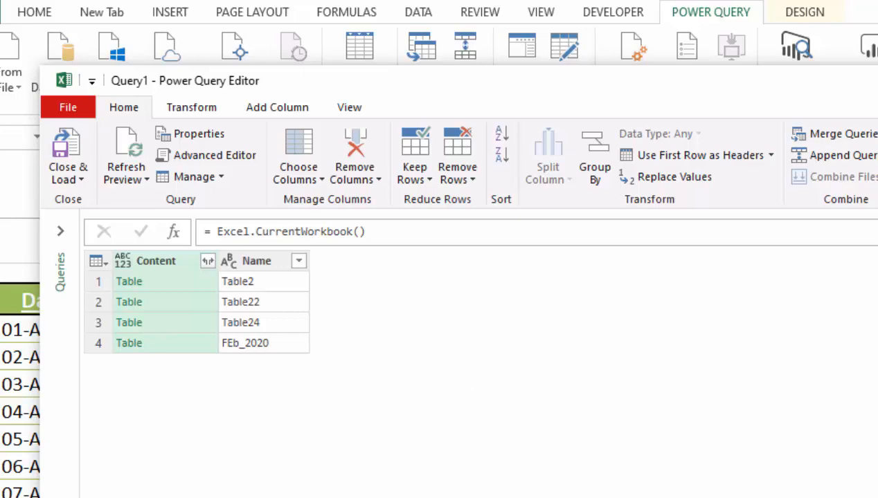
- Expand the Content column with all of its table columns, and look through the combined rows
{"action": "left_click", "coordinate": [208, 263]}
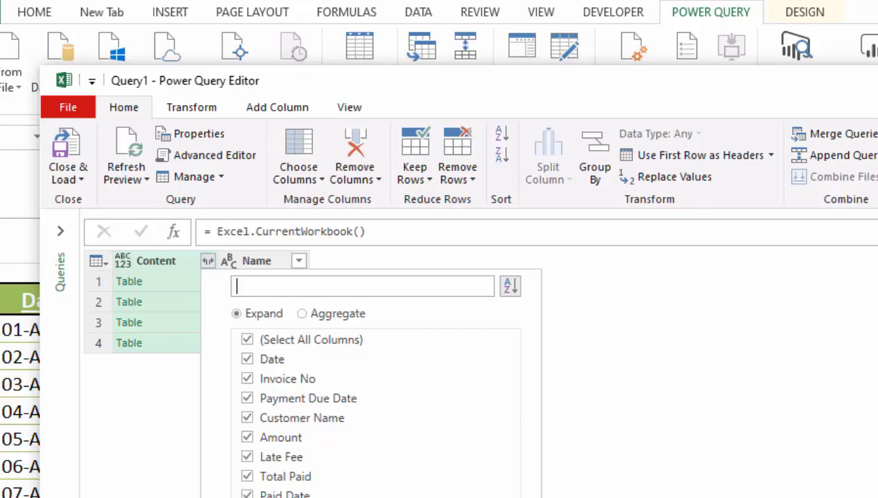
{"action": "key", "text": "Return"}
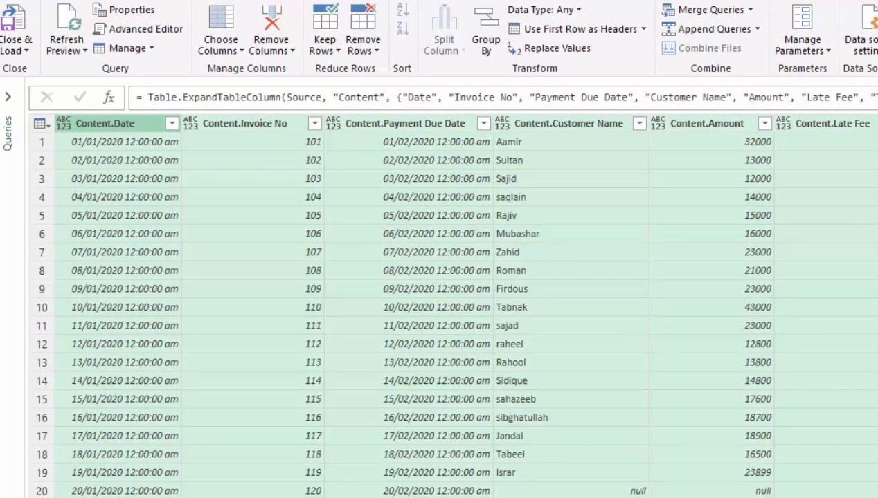
{"action": "scroll", "coordinate": [453, 302], "scroll_direction": "down", "scroll_amount": 2}
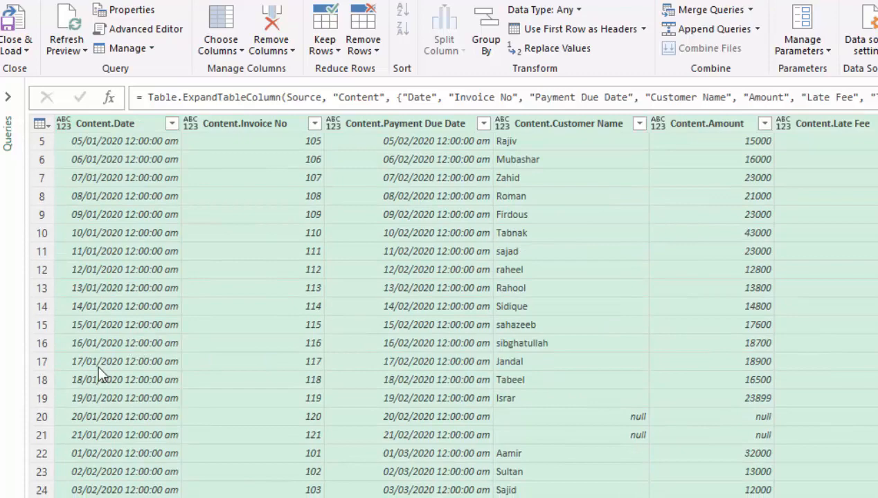
{"action": "scroll", "coordinate": [453, 312], "scroll_direction": "down", "scroll_amount": 7}
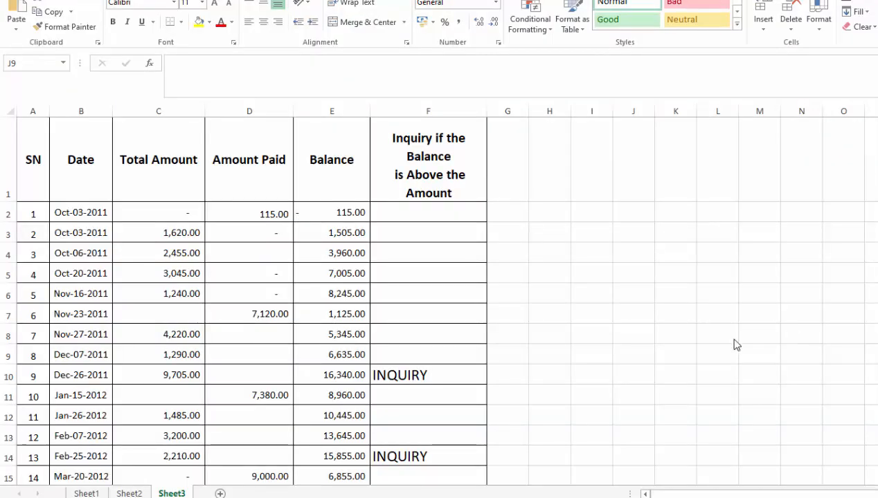
- In the second workbook, copy the entire contents of Sheet1 and paste them into Sheet2
{"action": "left_click", "coordinate": [86, 493]}
{"action": "key", "text": "ctrl+a"}
{"action": "key", "text": "ctrl+c"}
{"action": "left_click", "coordinate": [144, 316]}
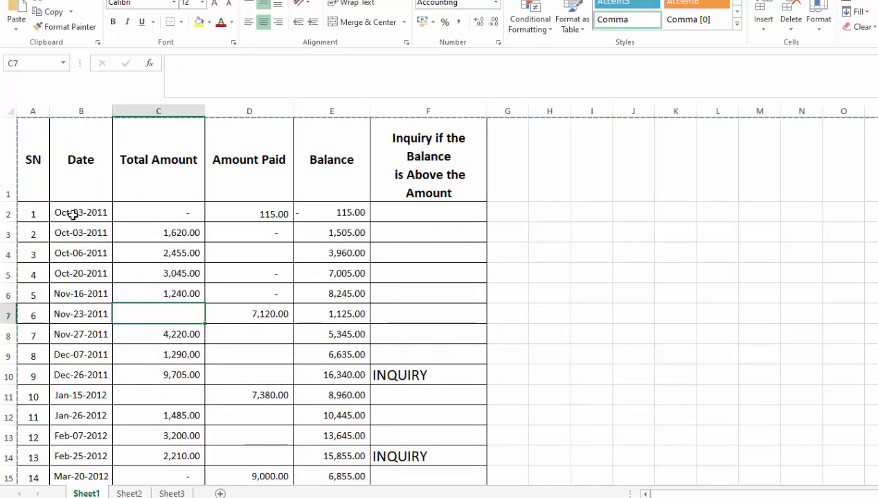
{"action": "left_click", "coordinate": [131, 492]}
{"action": "key", "text": "ctrl+v"}
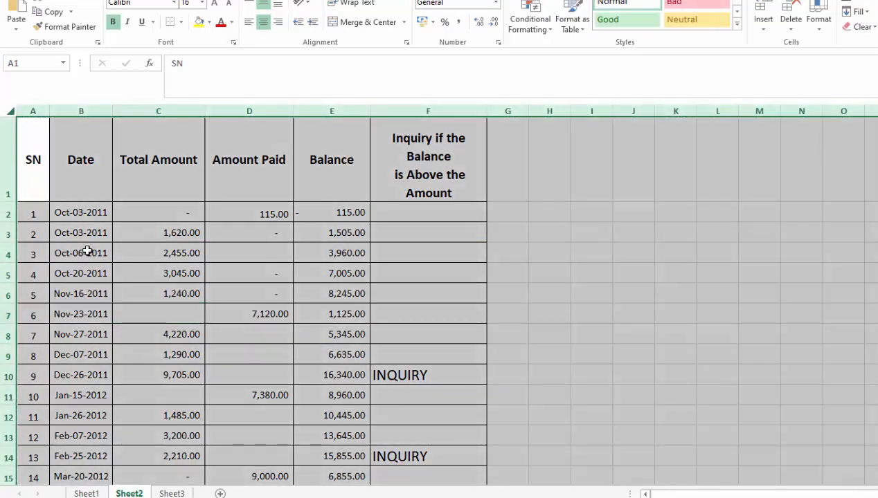
- Change the first date to Nov-03-2011 on Sheet2 and Dec-03-2011 on Sheet3, filling each Date column down
{"action": "double_click", "coordinate": [69, 212]}
{"action": "key", "text": "BackSpace"}
{"action": "key", "text": "BackSpace"}
{"action": "key", "text": "BackSpace"}
{"action": "type", "text": "Nov"}
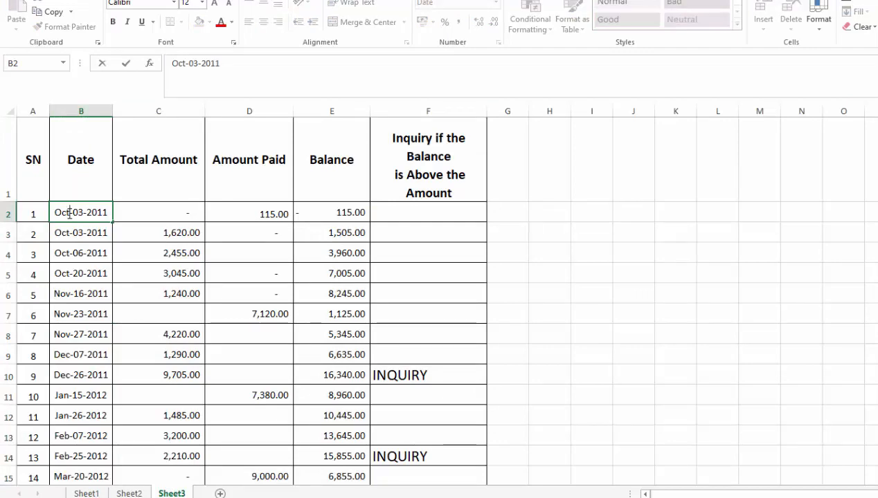
{"action": "key", "text": "BackSpace"}
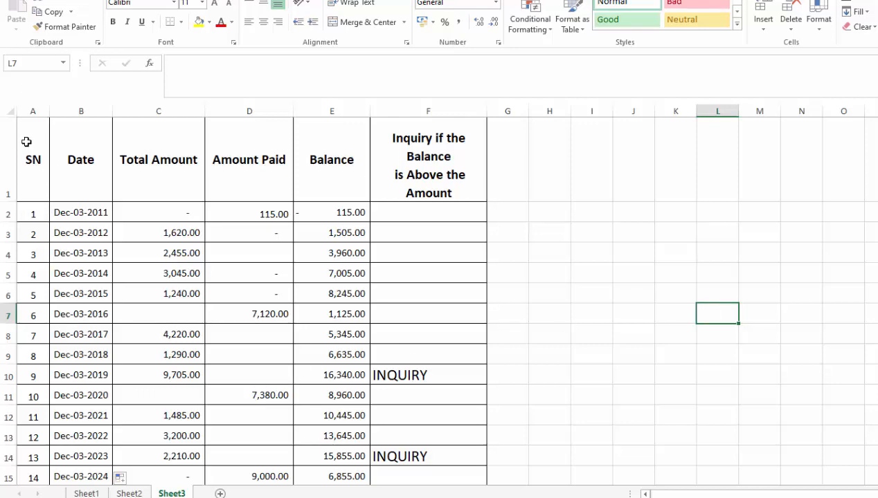
- Format the range A1:F74 on Sheet1 as a table with headers, using a green Light table style
{"action": "left_click", "coordinate": [87, 493]}
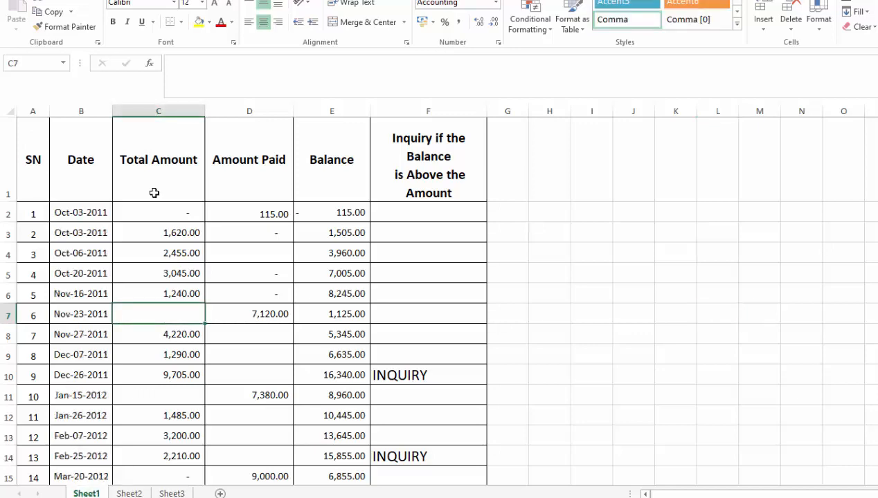
{"action": "left_click_drag", "start_coordinate": [31, 125], "coordinate": [487, 462]}
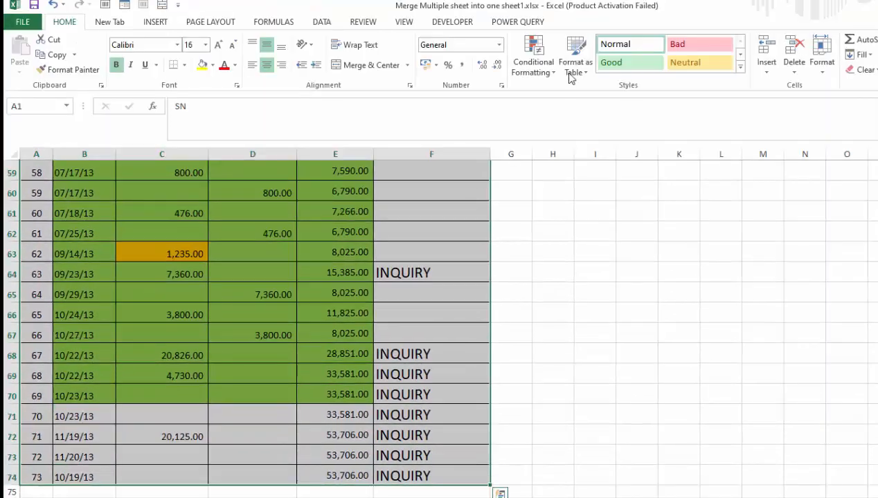
{"action": "left_click", "coordinate": [572, 19]}
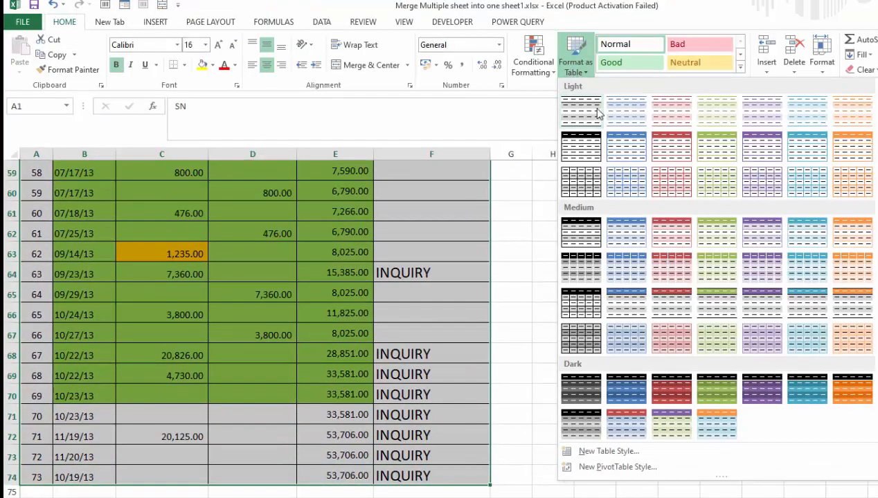
{"action": "left_click", "coordinate": [726, 167]}
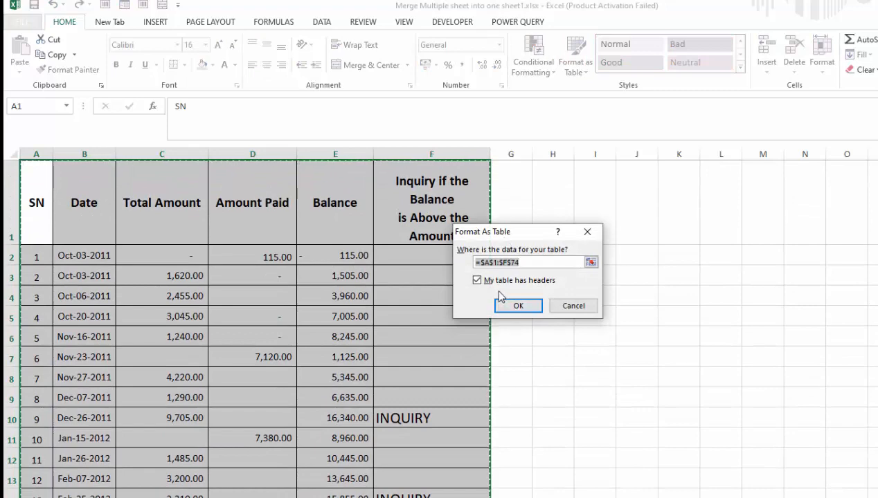
{"action": "left_click", "coordinate": [519, 306]}
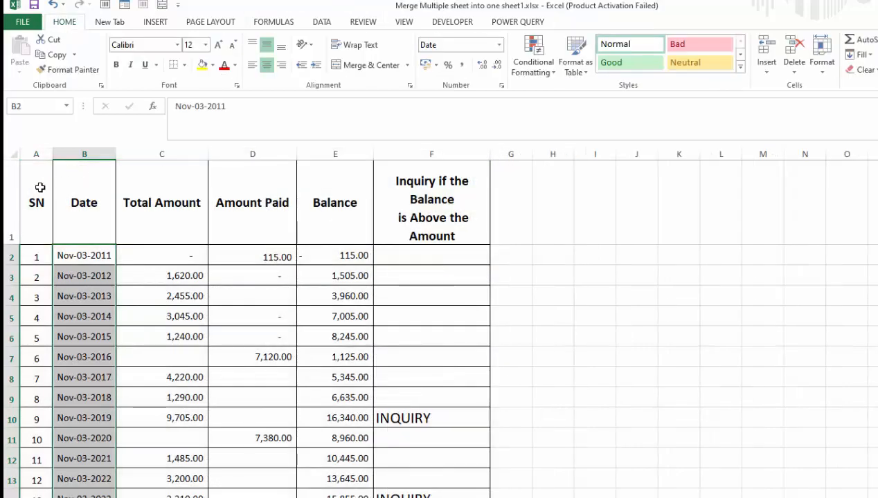
- Format the range A1:F74 on Sheet2 as a table with headers, using a red Medium table style
{"action": "left_click_drag", "start_coordinate": [39, 185], "coordinate": [432, 436]}
{"action": "left_click", "coordinate": [576, 66]}
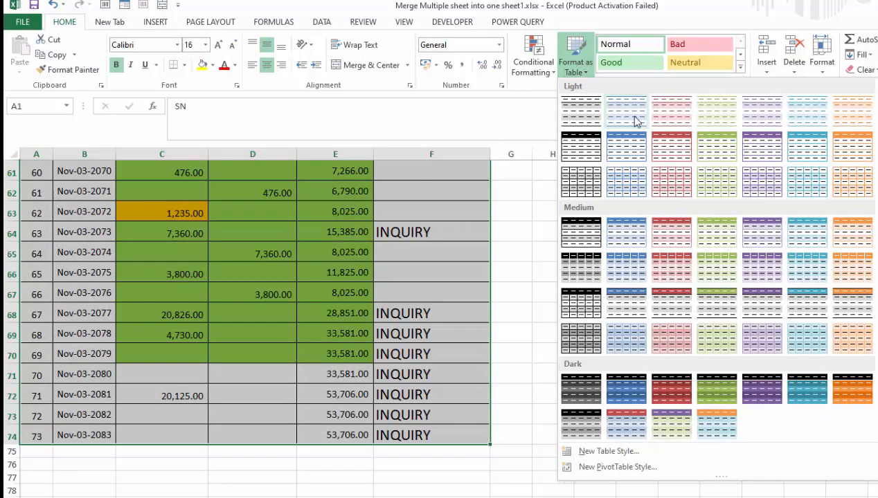
{"action": "left_click", "coordinate": [676, 243]}
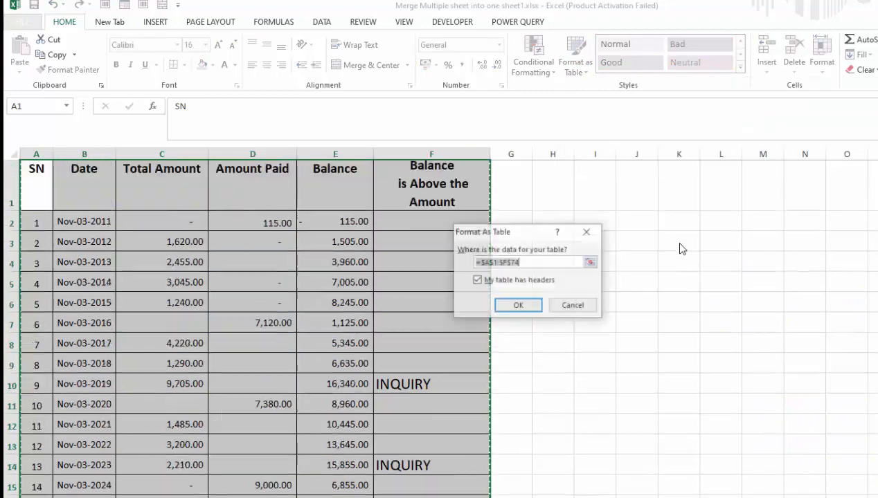
{"action": "left_click", "coordinate": [518, 306]}
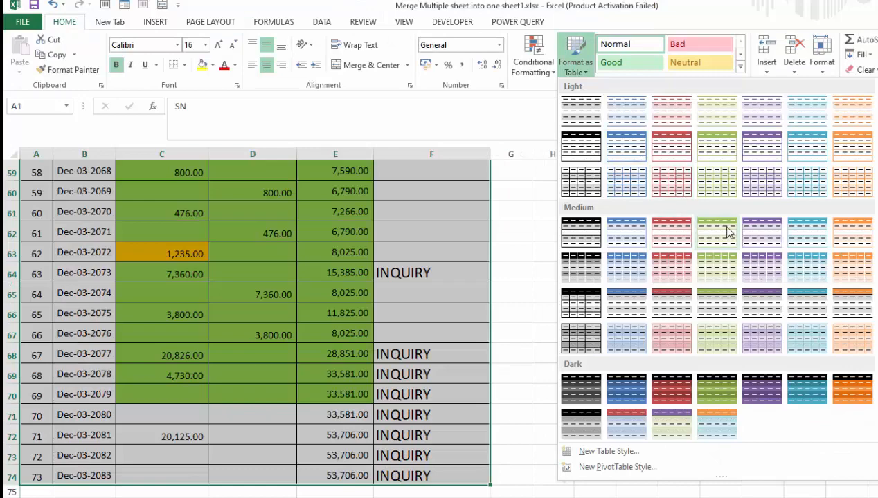
- Format A1:F74 on Sheet3 as a table with headers in a purple Medium style, and enter Sheet3 as the range's name
{"action": "left_click", "coordinate": [761, 237]}
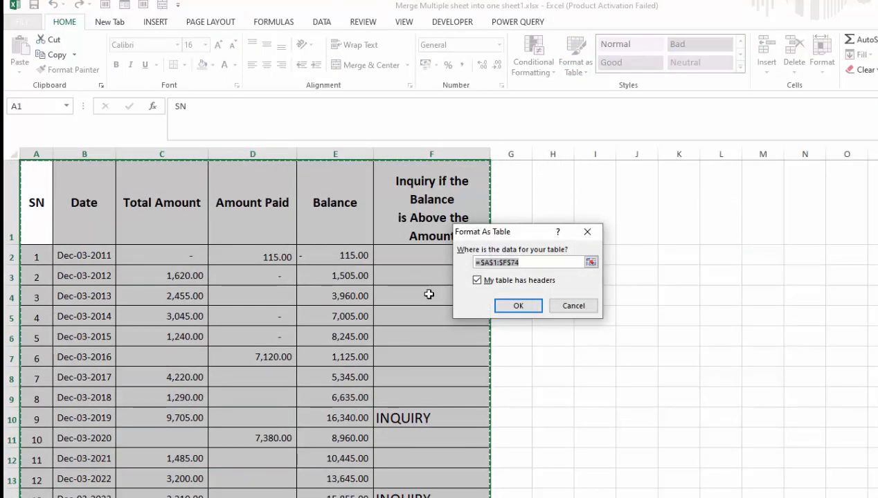
{"action": "left_click", "coordinate": [517, 307]}
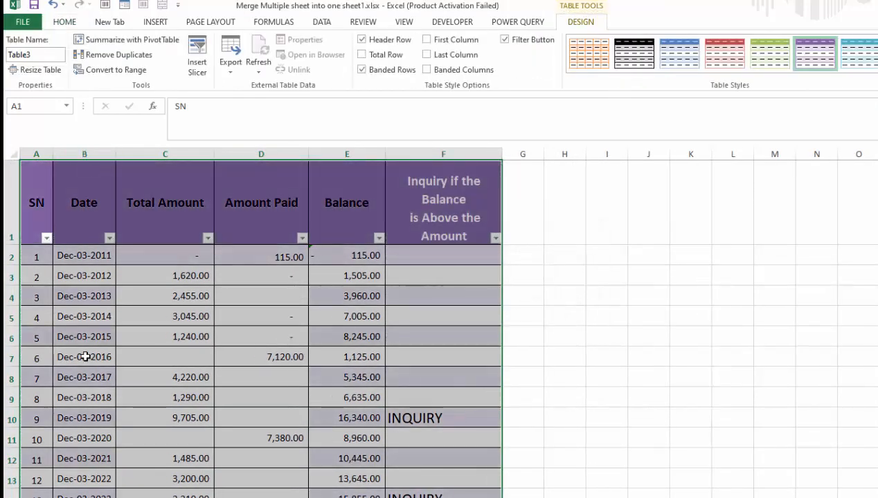
{"action": "left_click", "coordinate": [42, 106]}
{"action": "type", "text": "Sheet"}
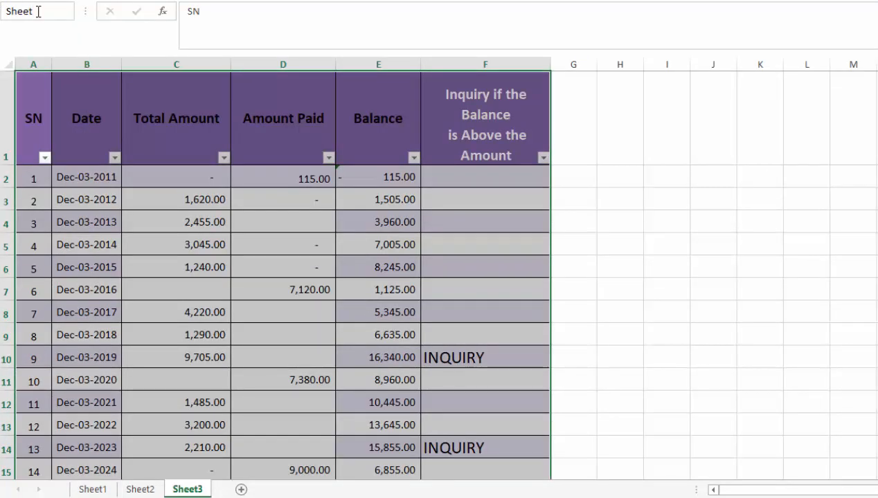
{"action": "type", "text": "3"}
{"action": "key", "text": "Escape"}
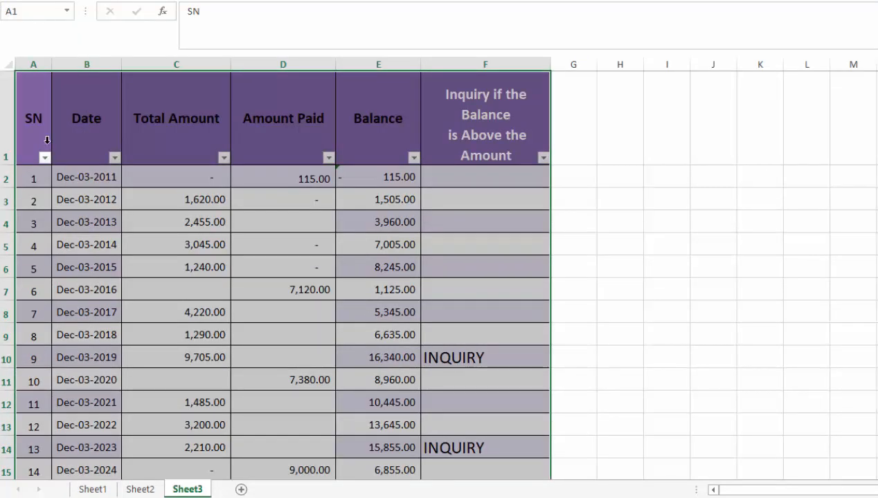
- Enter Sheet1 as the name of the green table's full range on the first sheet
{"action": "left_click", "coordinate": [92, 490]}
{"action": "left_click", "coordinate": [39, 10]}
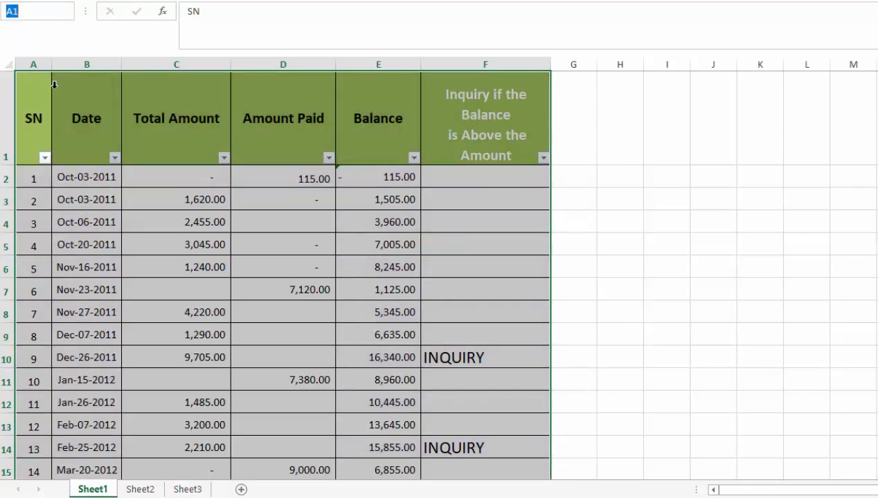
{"action": "type", "text": "Sheet1"}
{"action": "key", "text": "Escape"}
- Enter Sheet2 as the name of the red table's full range on the second sheet
{"action": "left_click", "coordinate": [139, 490]}
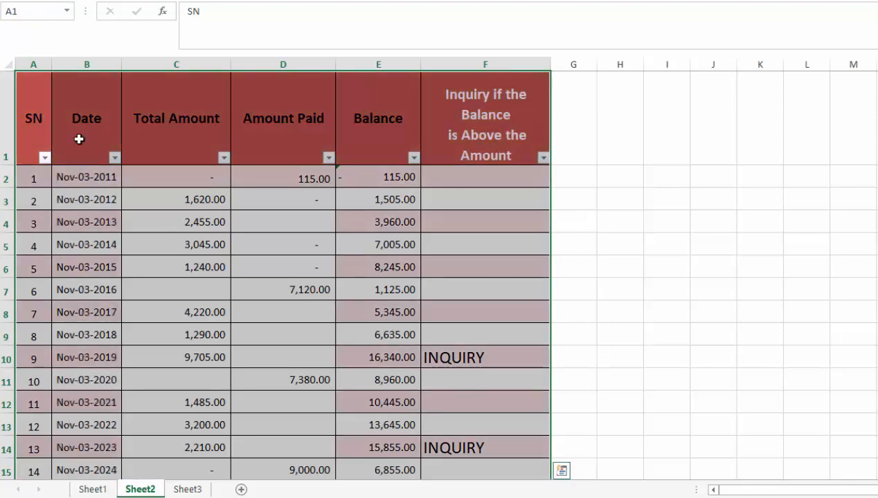
{"action": "left_click", "coordinate": [30, 14]}
{"action": "type", "text": "Sheet"}
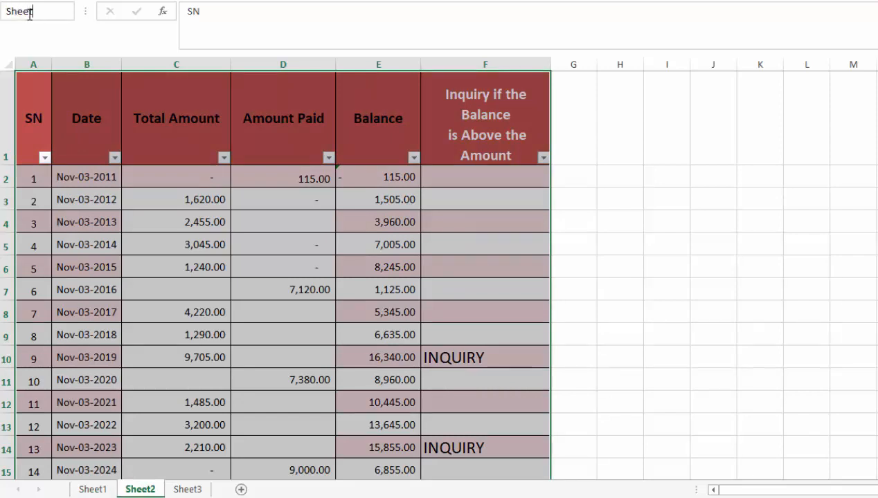
{"action": "type", "text": "2"}
{"action": "key", "text": "Escape"}
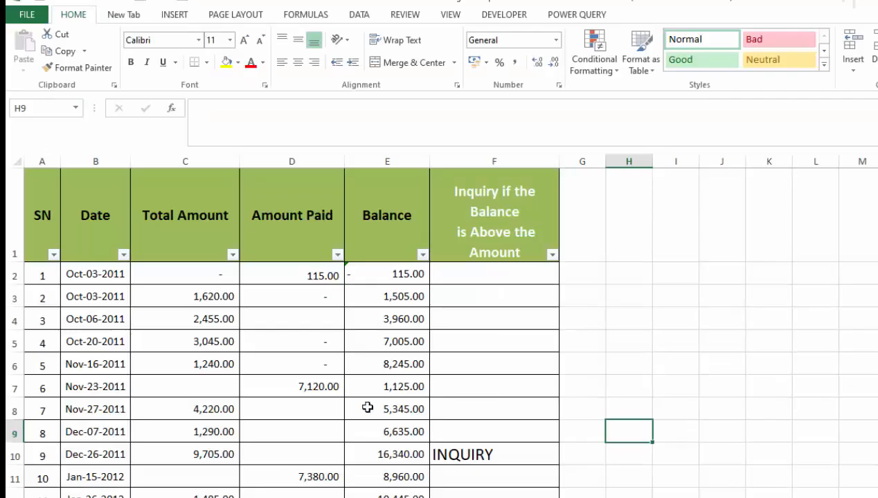
- Create a blank Power Query query from the workbook
{"action": "left_click", "coordinate": [207, 364]}
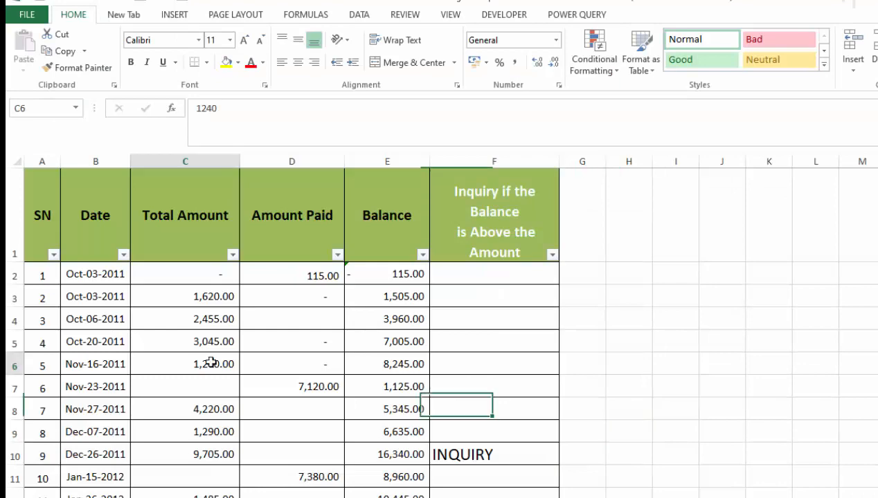
{"action": "left_click", "coordinate": [572, 18]}
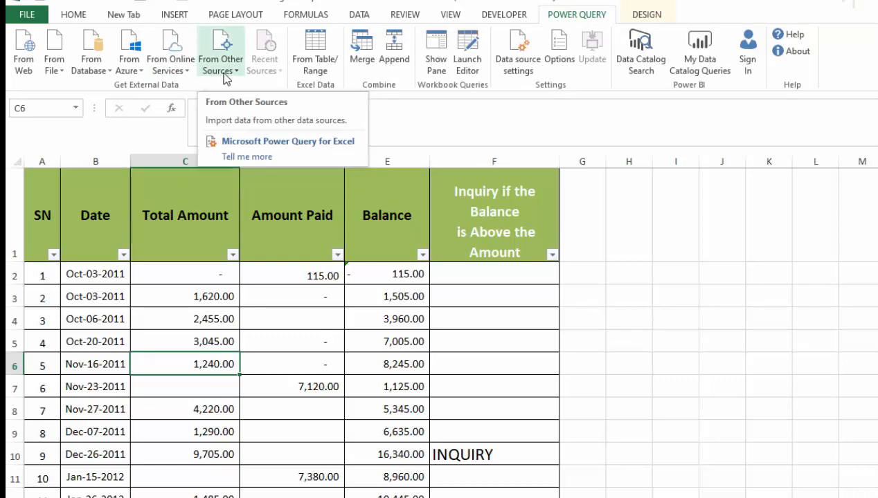
{"action": "left_click", "coordinate": [224, 73]}
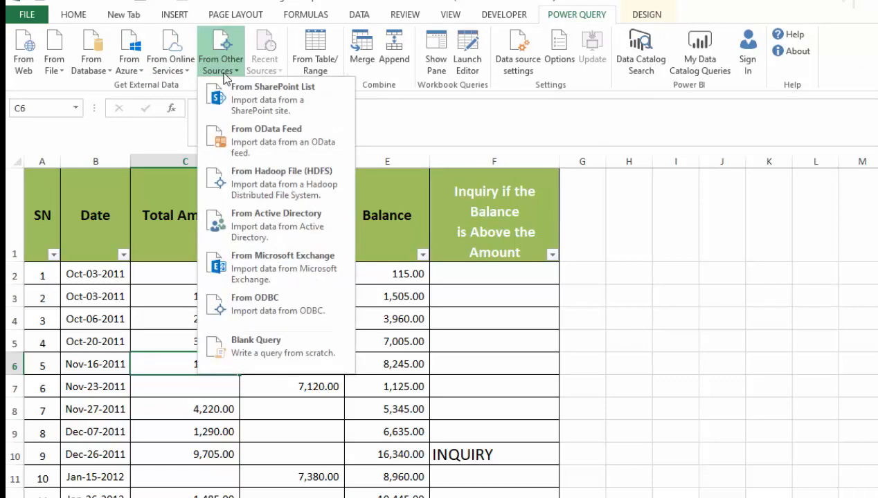
{"action": "left_click", "coordinate": [261, 341]}
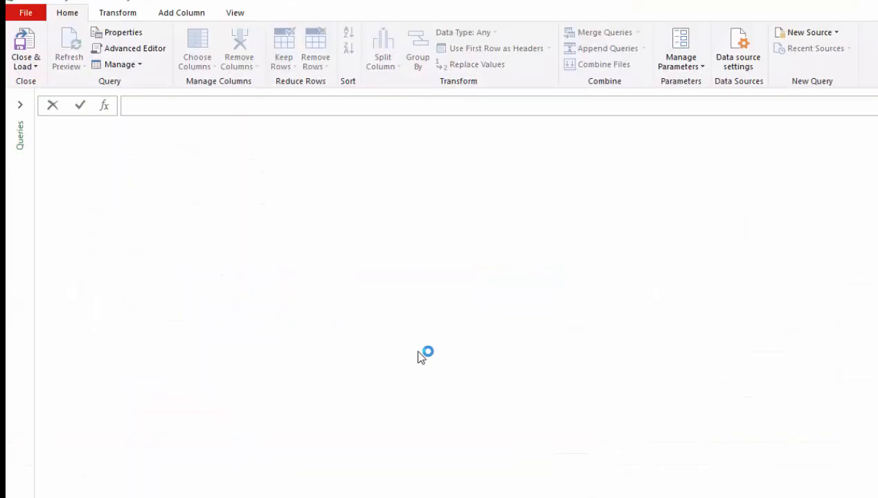
- Enter the query formula =Excel.CurrentWorkbook() to list all tables in the workbook
{"action": "type", "text": "="}
{"action": "type", "text": "Excel"}
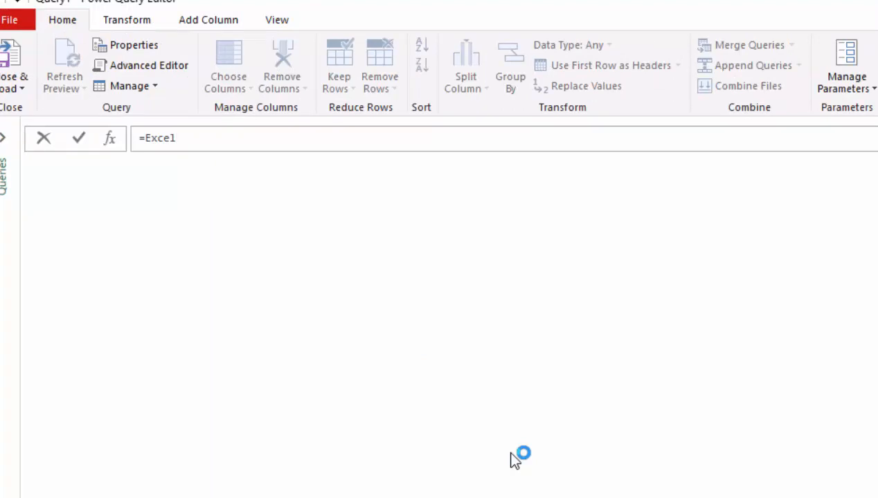
{"action": "type", "text": ".CurrentWorkbook"}
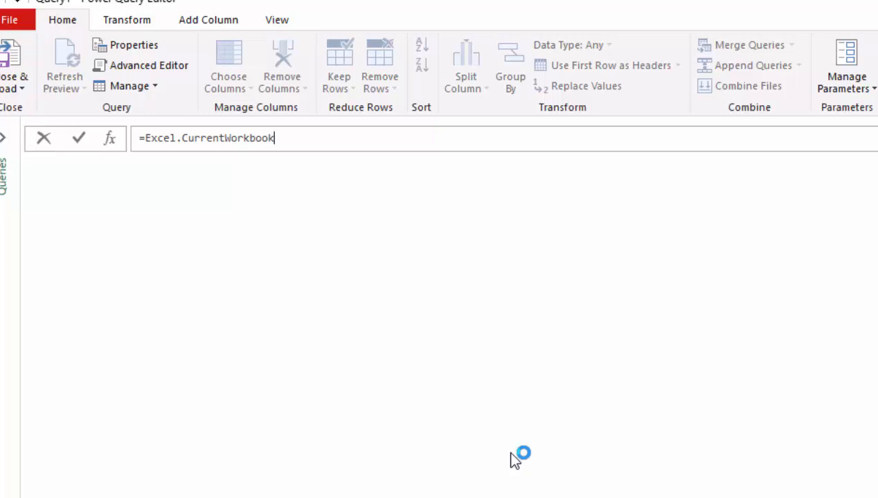
{"action": "left_click", "coordinate": [283, 138]}
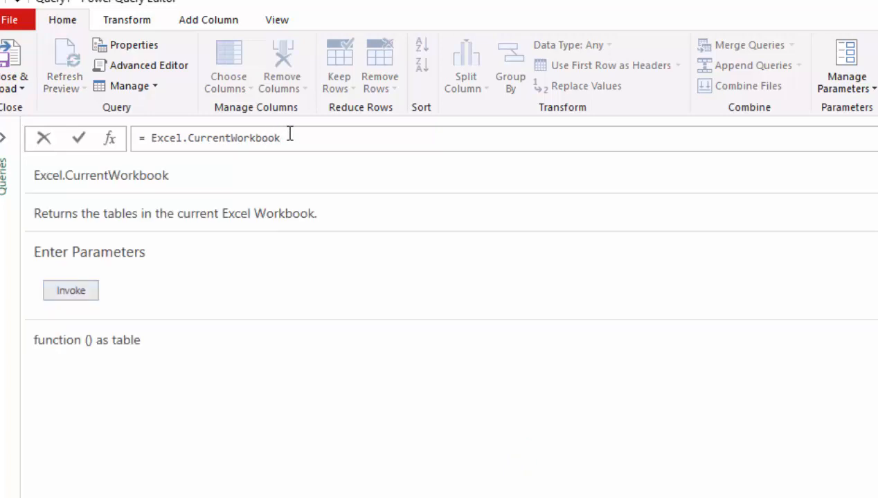
{"action": "type", "text": "()"}
{"action": "key", "text": "Return"}
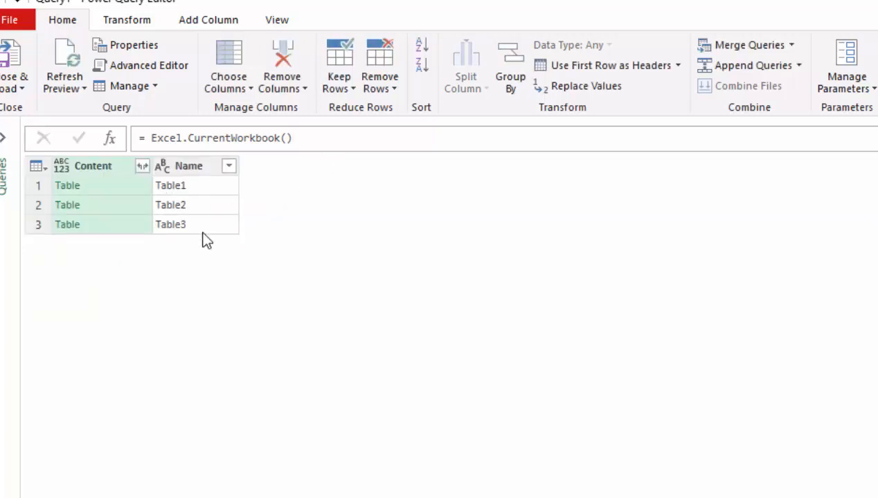
- Expand the Content column with all its columns, without using the original column name as prefix
{"action": "left_click", "coordinate": [142, 167]}
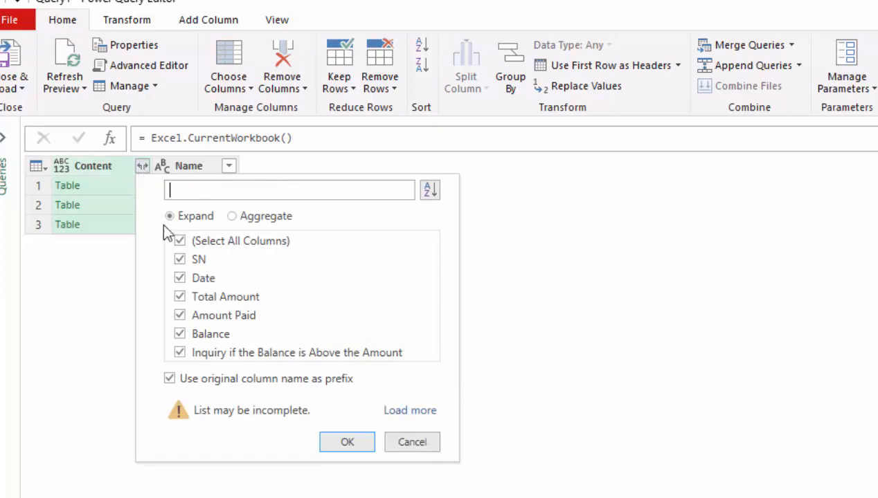
{"action": "left_click", "coordinate": [176, 380]}
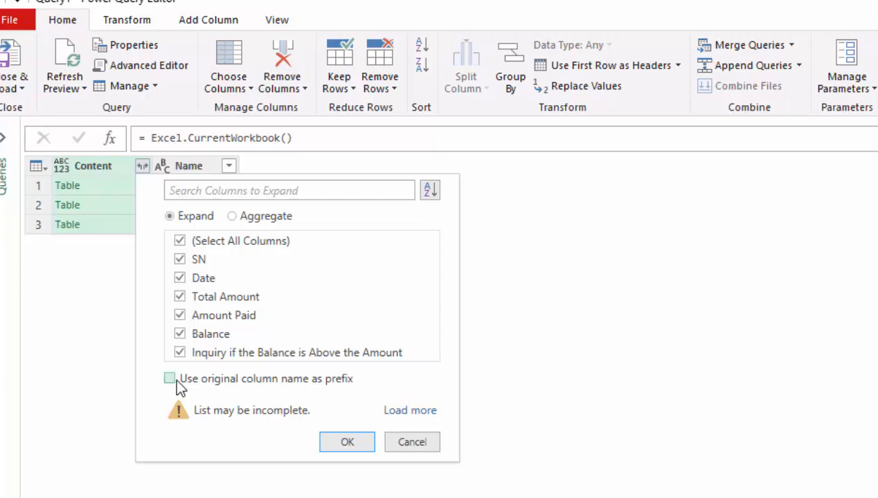
{"action": "left_click", "coordinate": [355, 443]}
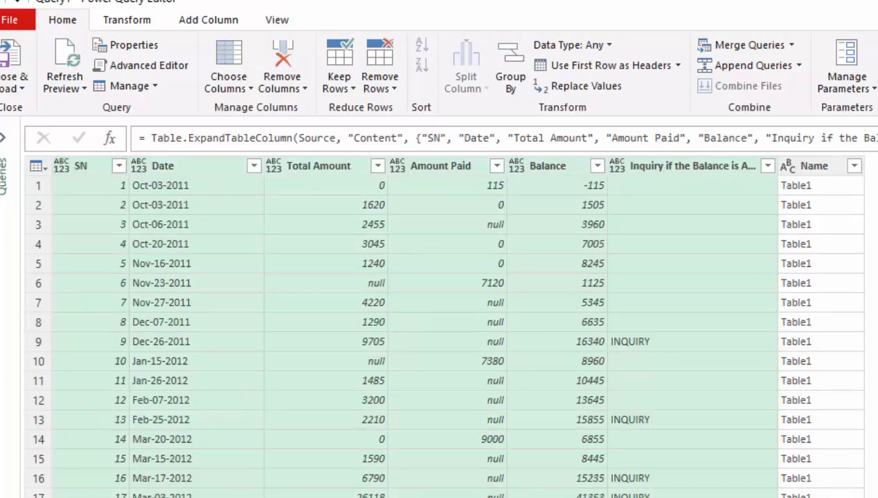
- Look through the combined rows of the query preview, checking the source table given in the Name column
{"action": "scroll", "coordinate": [443, 326], "scroll_direction": "down", "scroll_amount": 2}
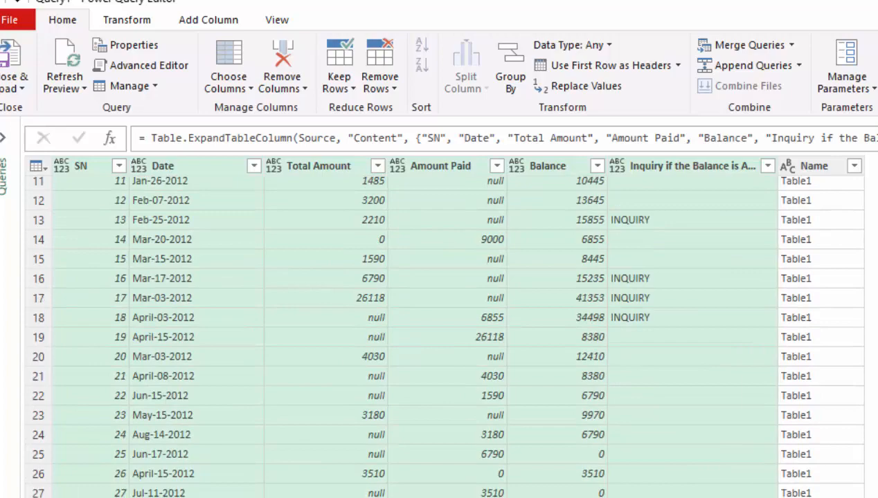
{"action": "scroll", "coordinate": [444, 333], "scroll_direction": "down", "scroll_amount": 20}
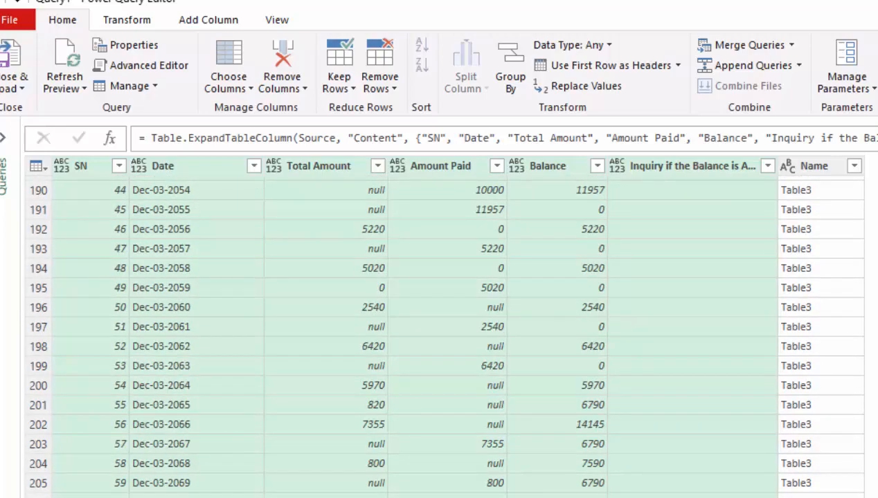
{"action": "scroll", "coordinate": [443, 333], "scroll_direction": "up", "scroll_amount": 6}
{"action": "scroll", "coordinate": [444, 334], "scroll_direction": "up", "scroll_amount": 7}
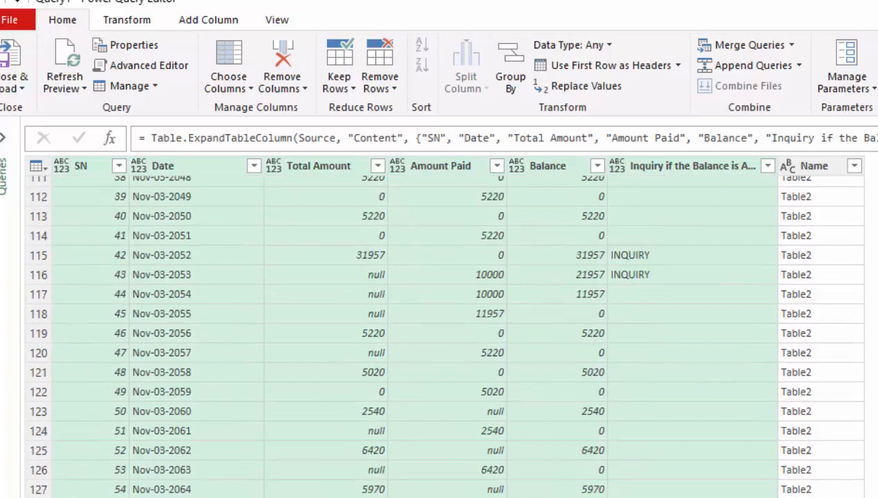
{"action": "scroll", "coordinate": [444, 334], "scroll_direction": "up", "scroll_amount": 5}
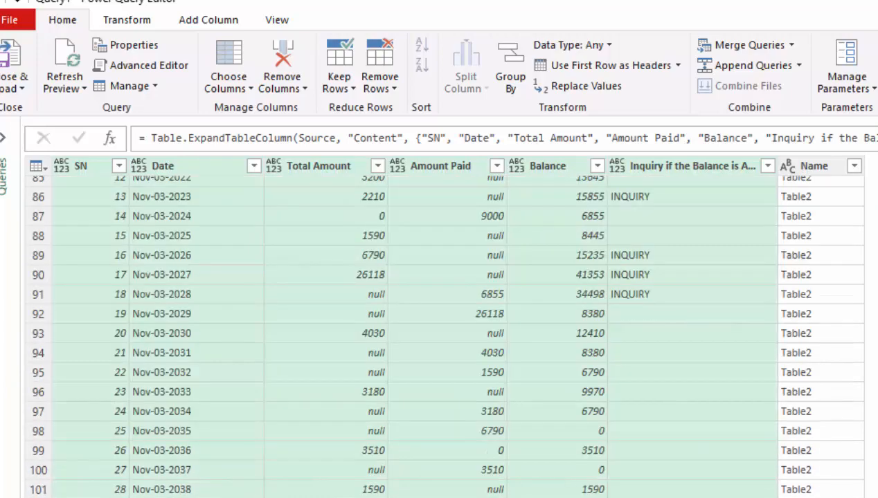
{"action": "scroll", "coordinate": [444, 333], "scroll_direction": "up", "scroll_amount": 8}
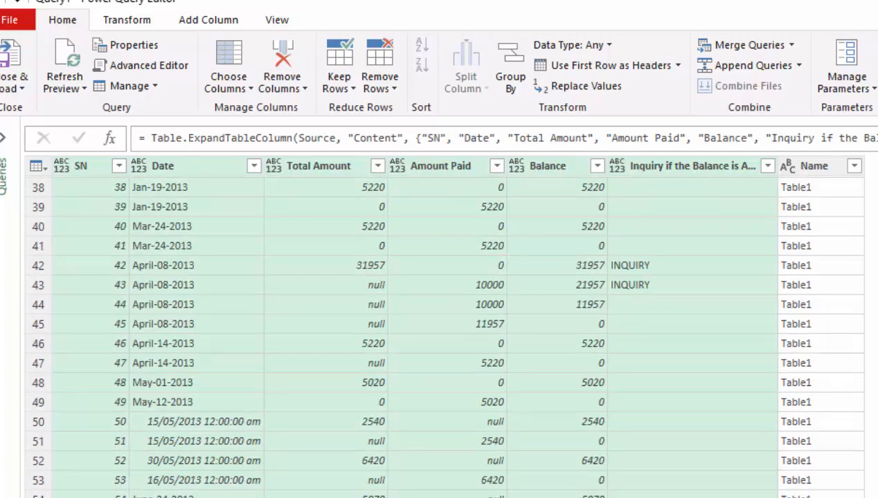
{"action": "scroll", "coordinate": [455, 333], "scroll_direction": "up", "scroll_amount": 7}
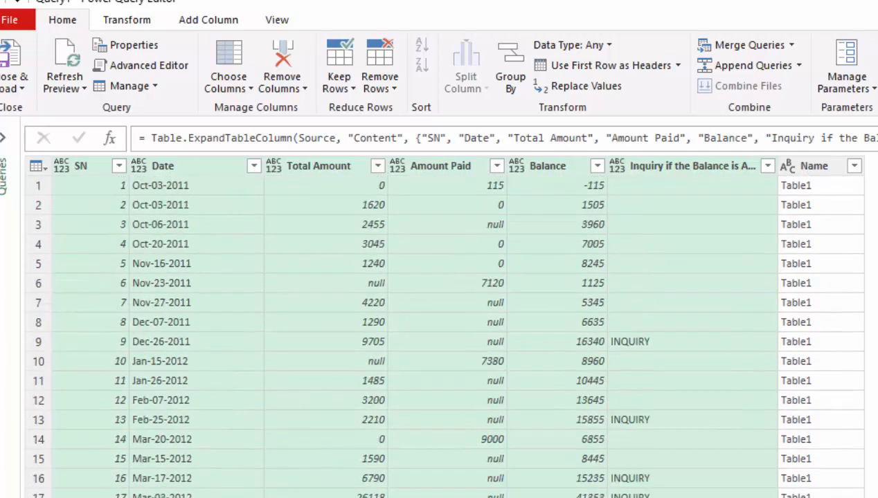